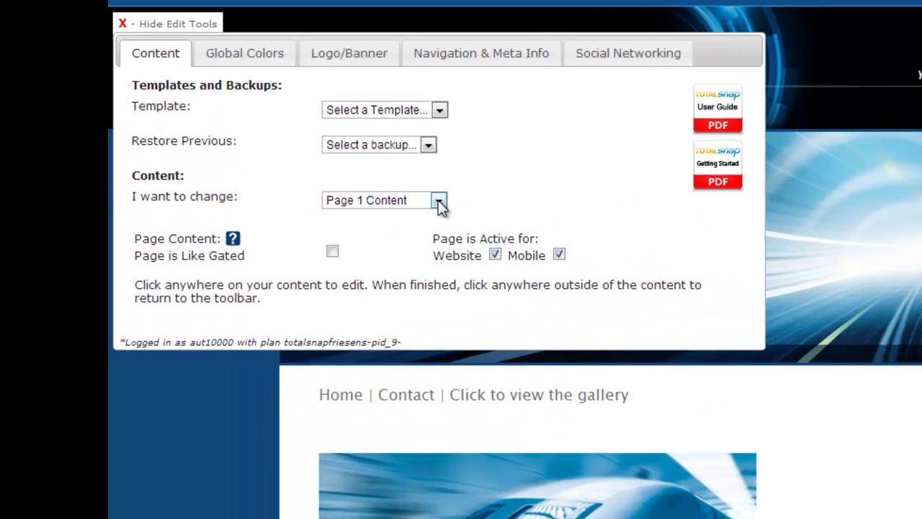
Switch the Shopping Cart section to use TotalSnap as the cart provider
{"action": "left_click", "coordinate": [302, 171]}
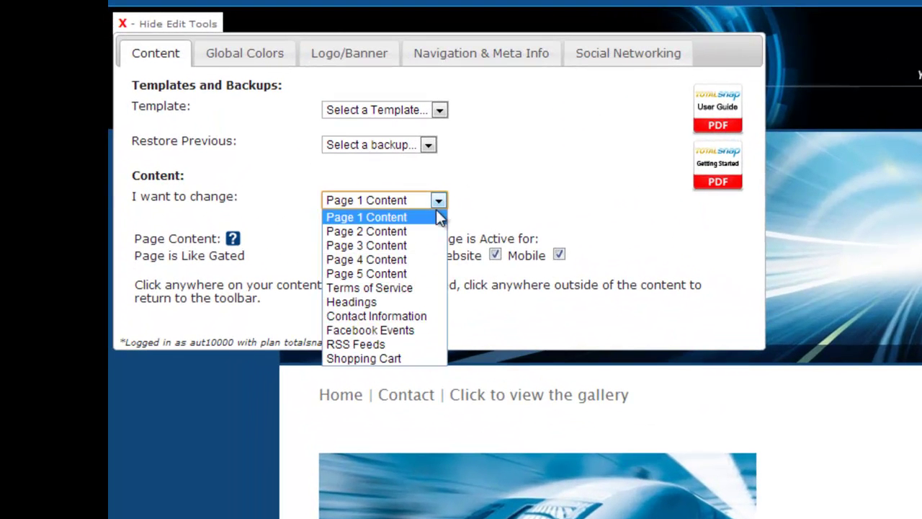
{"action": "left_click", "coordinate": [395, 359]}
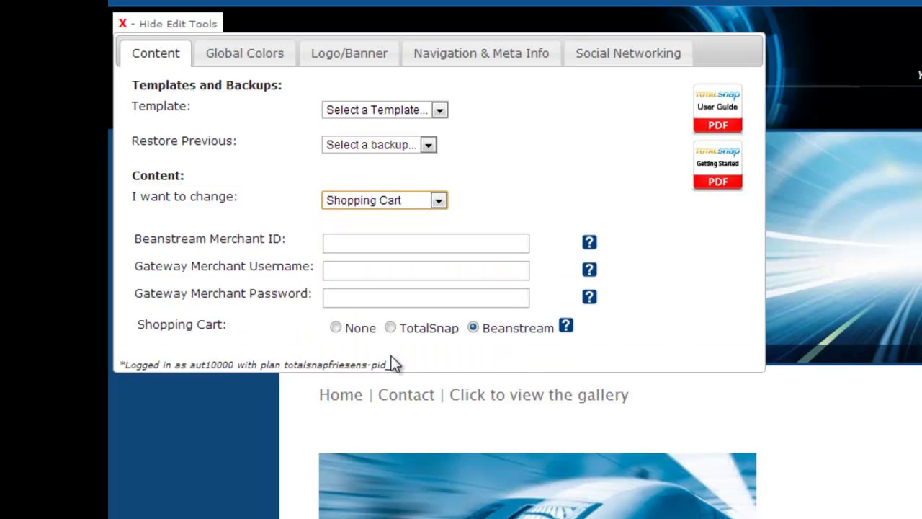
{"action": "left_click", "coordinate": [391, 328]}
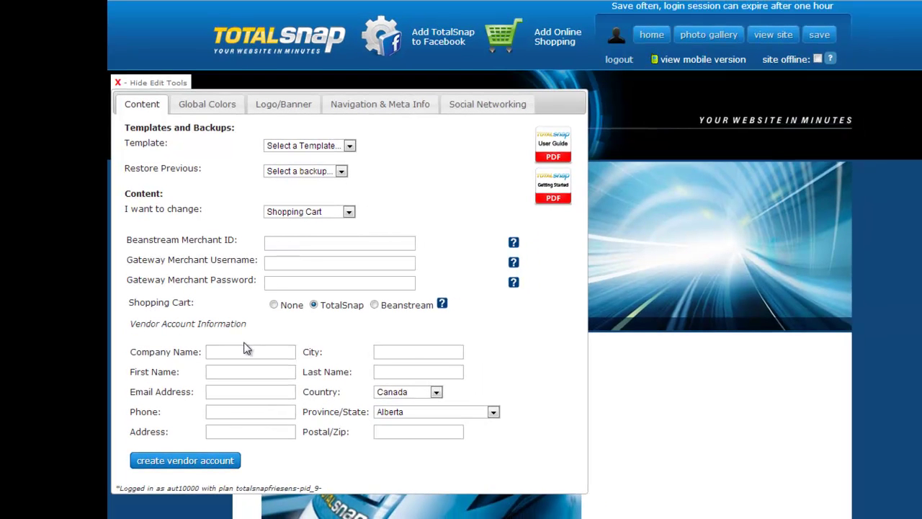
Enter the Beanstream merchant ID, gateway username and password, and company name Author2
{"action": "left_click", "coordinate": [298, 243]}
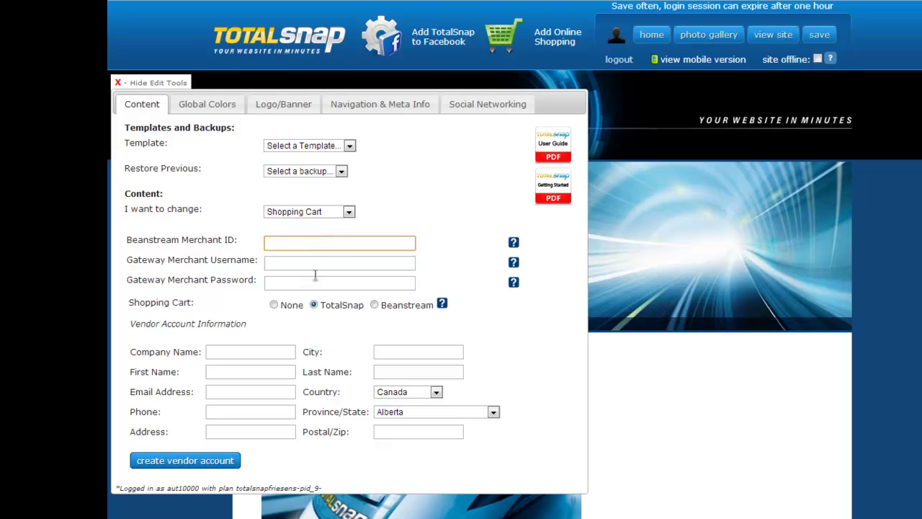
{"action": "type", "text": "12345678"}
{"action": "key", "text": "Tab"}
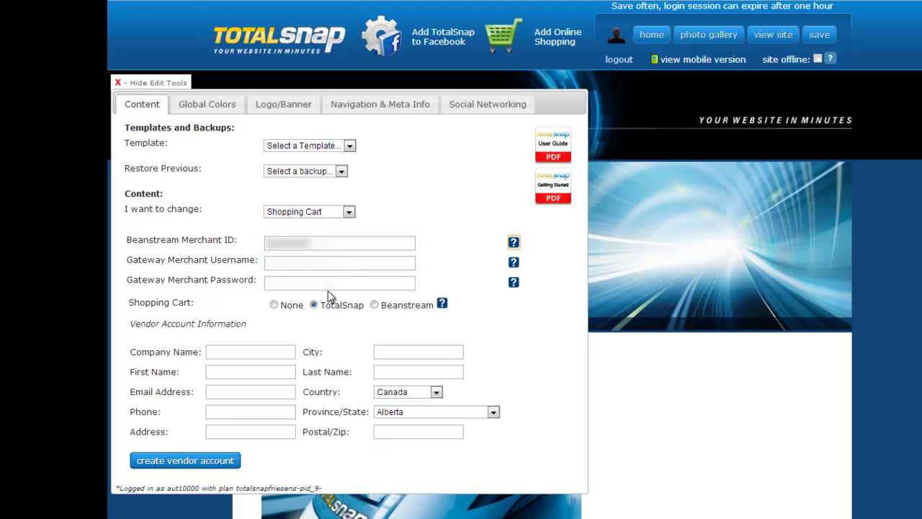
{"action": "left_click", "coordinate": [349, 260]}
{"action": "type", "text": "1234567"}
{"action": "key", "text": "Tab"}
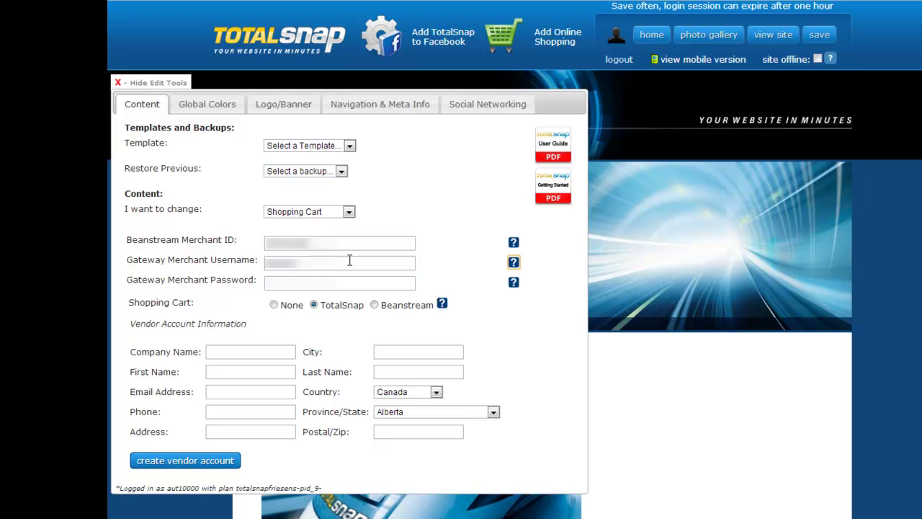
{"action": "left_click", "coordinate": [330, 278]}
{"action": "type", "text": "1234567"}
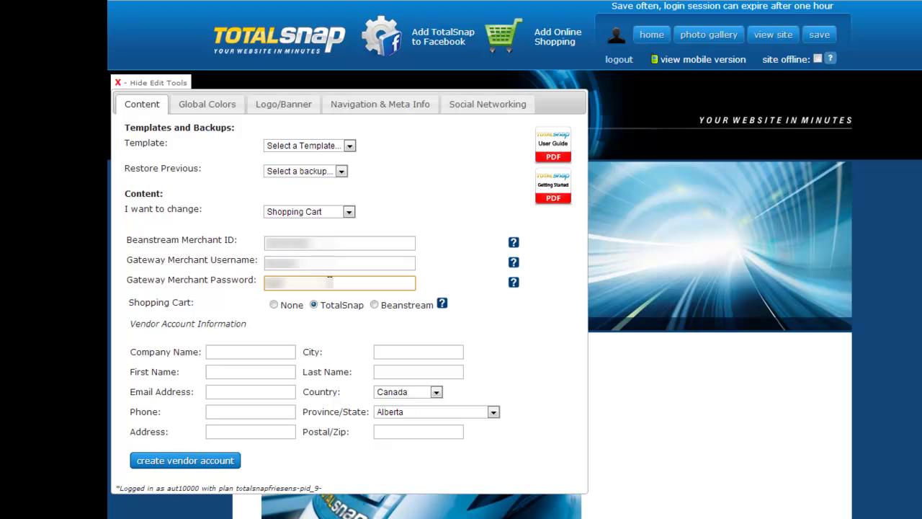
{"action": "left_click", "coordinate": [266, 350]}
{"action": "type", "text": "Author2"}
Fill in the contact's first and last name, e-mail address and phone number
{"action": "left_click", "coordinate": [246, 372]}
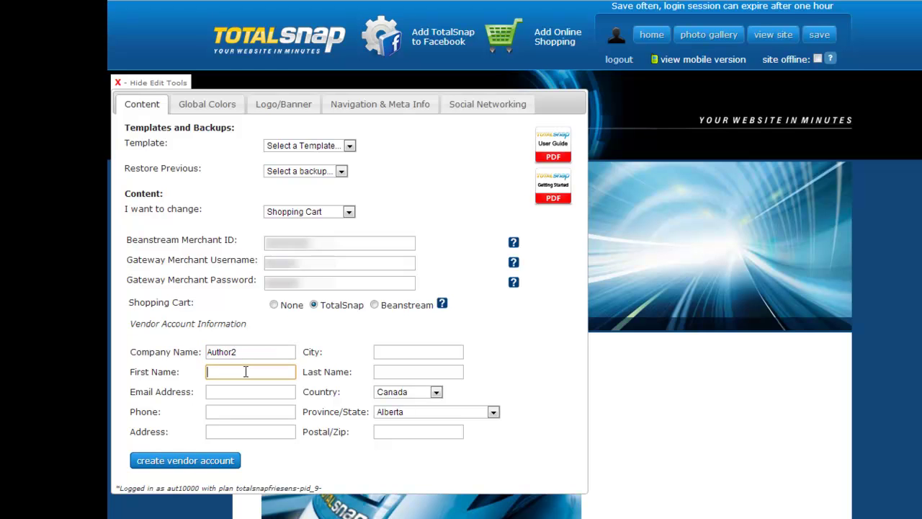
{"action": "type", "text": "Test"}
{"action": "left_click", "coordinate": [398, 372]}
{"action": "type", "text": "Person"}
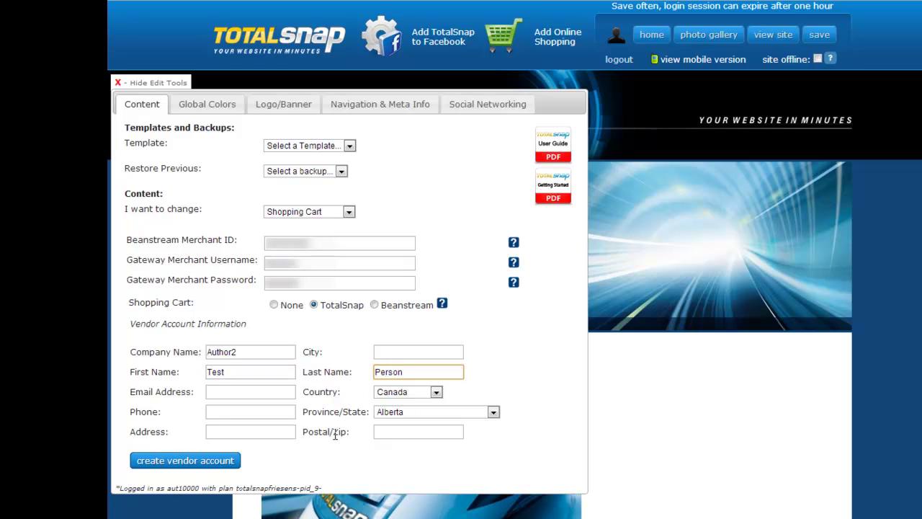
{"action": "left_click", "coordinate": [216, 395]}
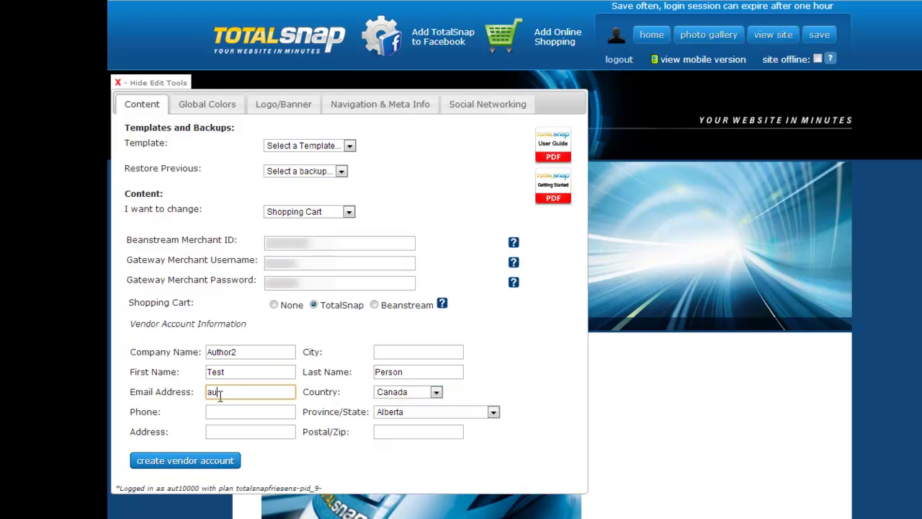
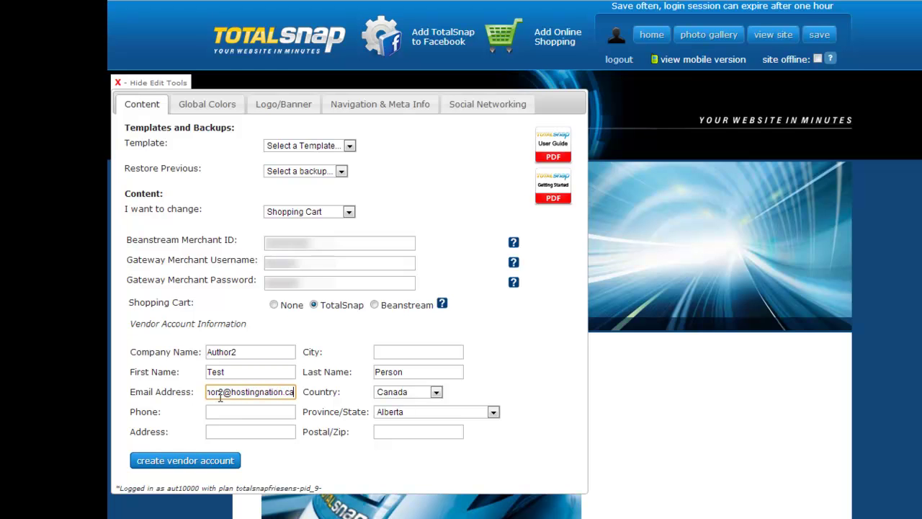
{"action": "left_click", "coordinate": [231, 412]}
{"action": "type", "text": "12223334444"}
Enter the vendor's city, street address and postal code, and choose province British Columbia
{"action": "left_click", "coordinate": [392, 353]}
{"action": "type", "text": "Parksville"}
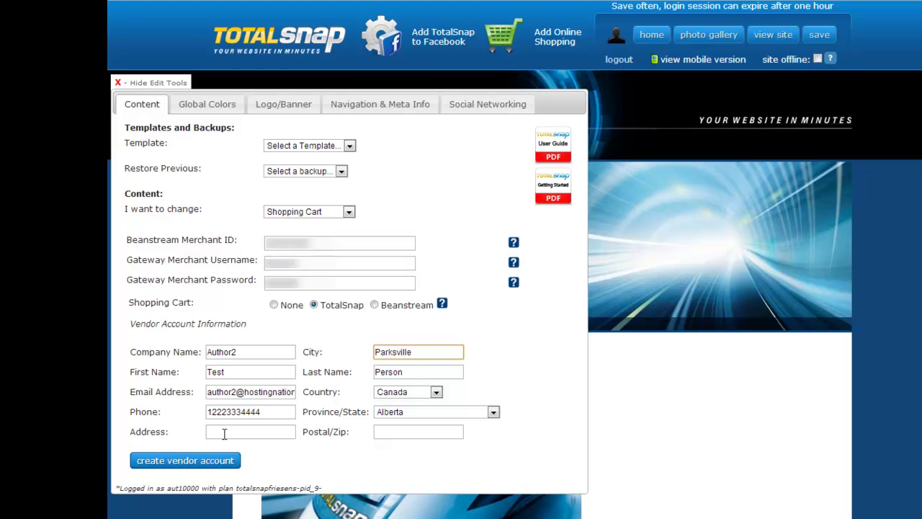
{"action": "left_click", "coordinate": [224, 433]}
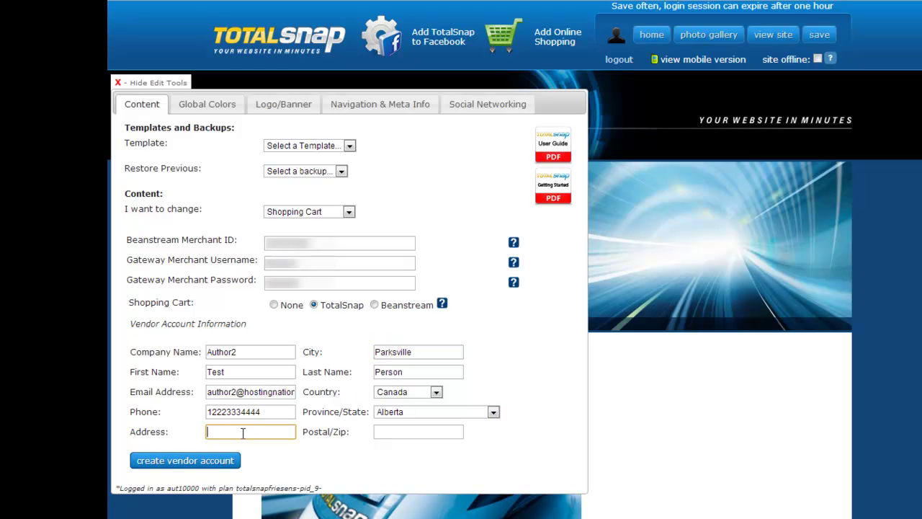
{"action": "left_click", "coordinate": [402, 433]}
{"action": "type", "text": "V"}
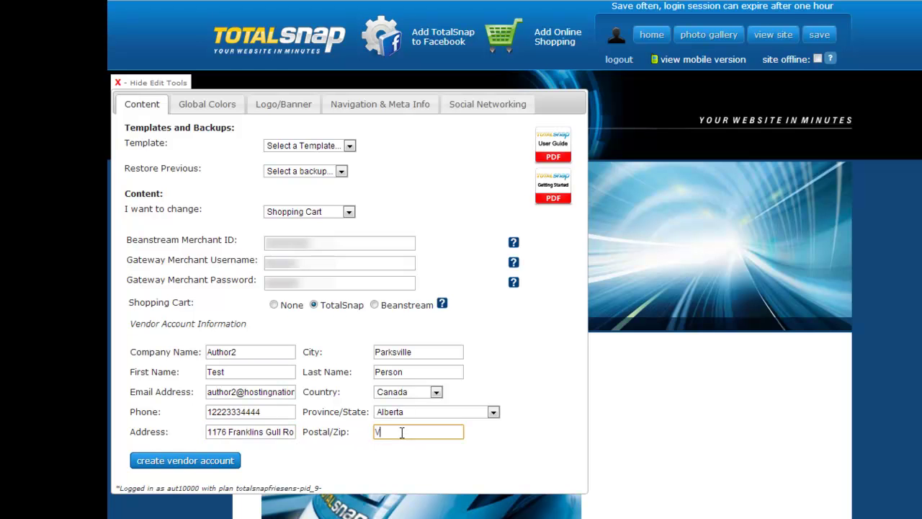
{"action": "type", "text": "9P2M5"}
{"action": "left_click", "coordinate": [432, 413]}
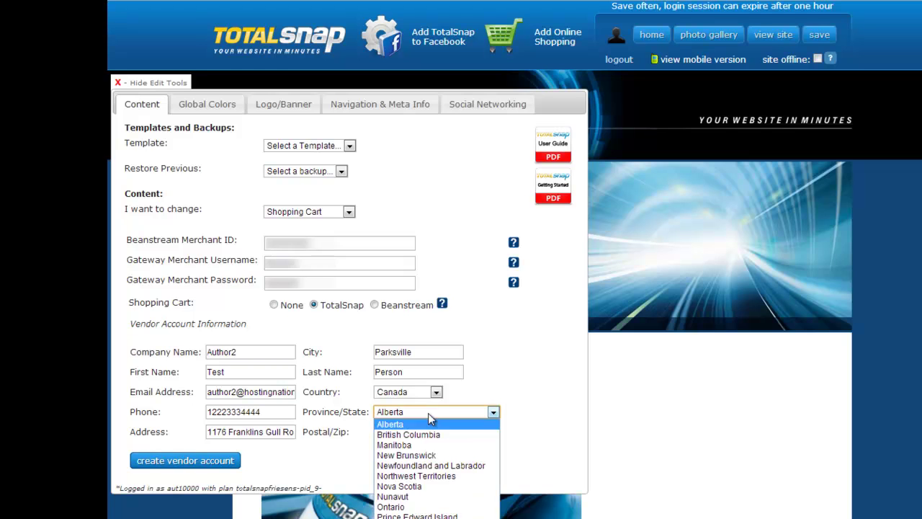
{"action": "left_click", "coordinate": [432, 434]}
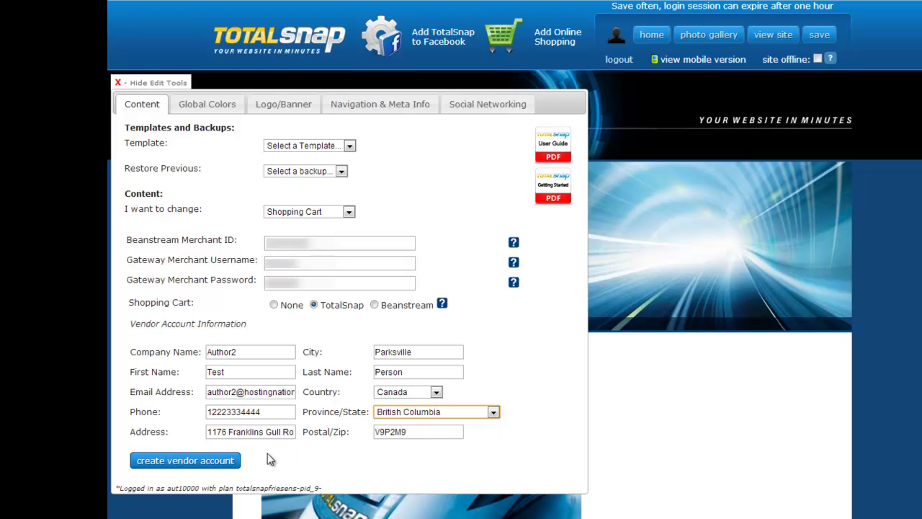
Create the vendor account, confirm saving the changes, and dismiss the updates-saved alert
{"action": "left_click", "coordinate": [203, 465]}
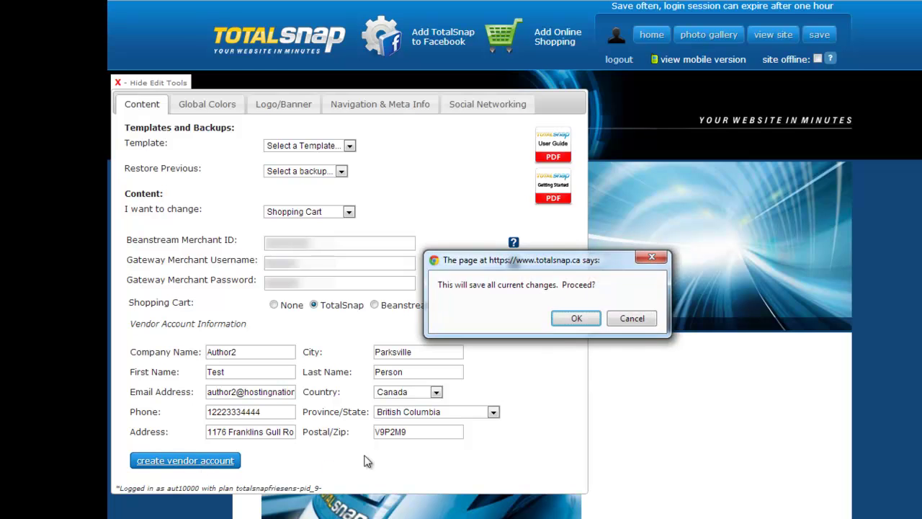
{"action": "left_click", "coordinate": [576, 322]}
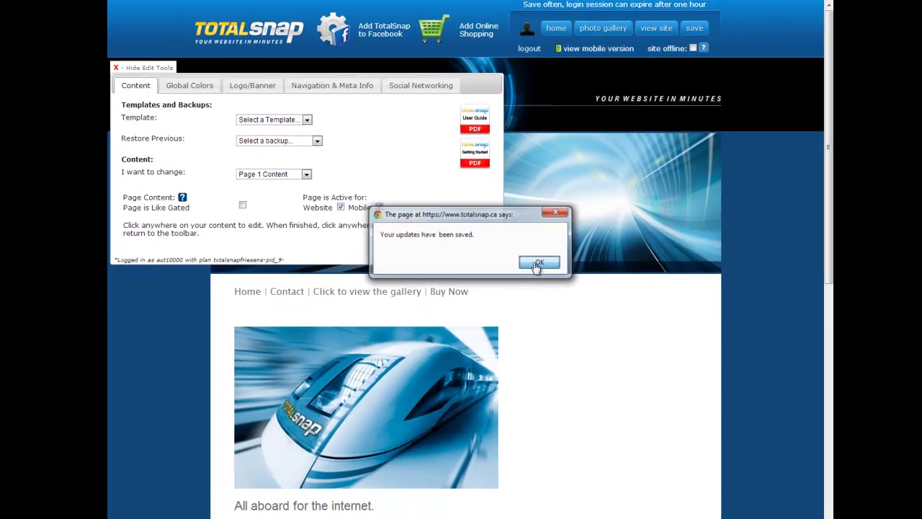
{"action": "left_click", "coordinate": [612, 308]}
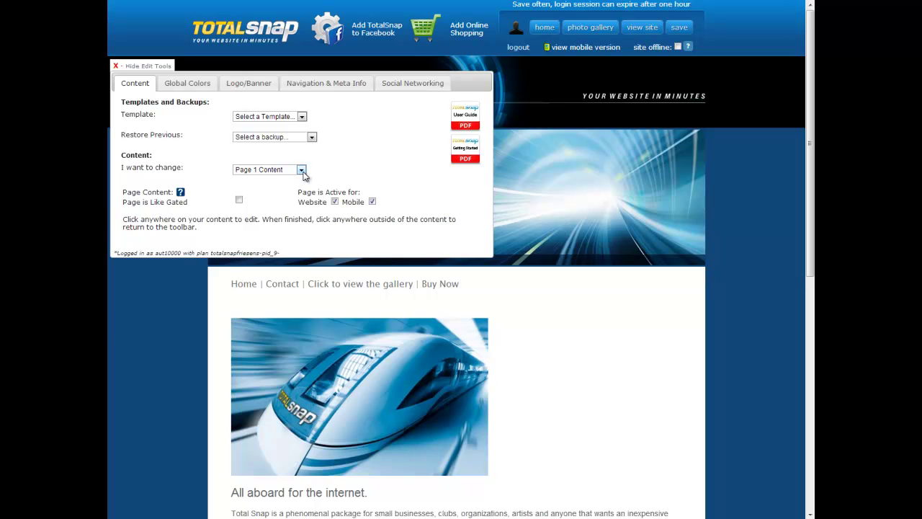
Return to the Shopping Cart settings and log in to the new vendor account
{"action": "left_click", "coordinate": [302, 171]}
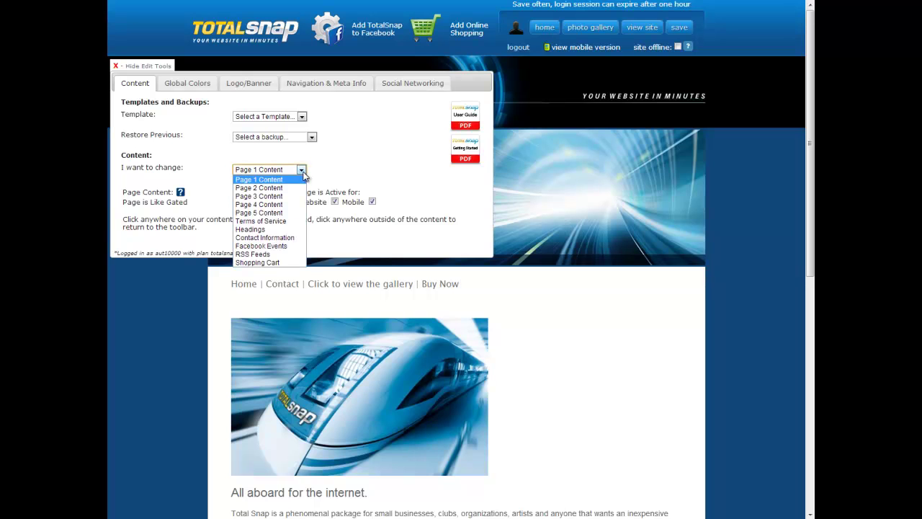
{"action": "left_click", "coordinate": [272, 262]}
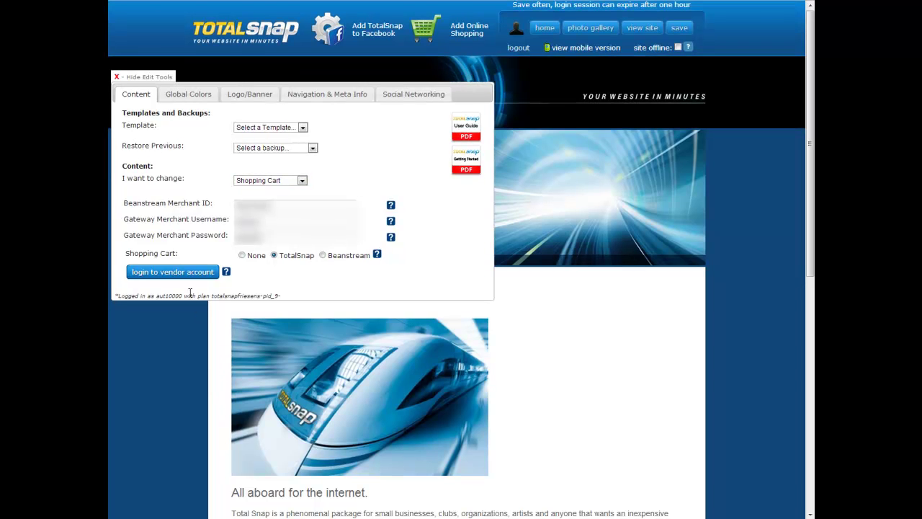
{"action": "left_click", "coordinate": [186, 273]}
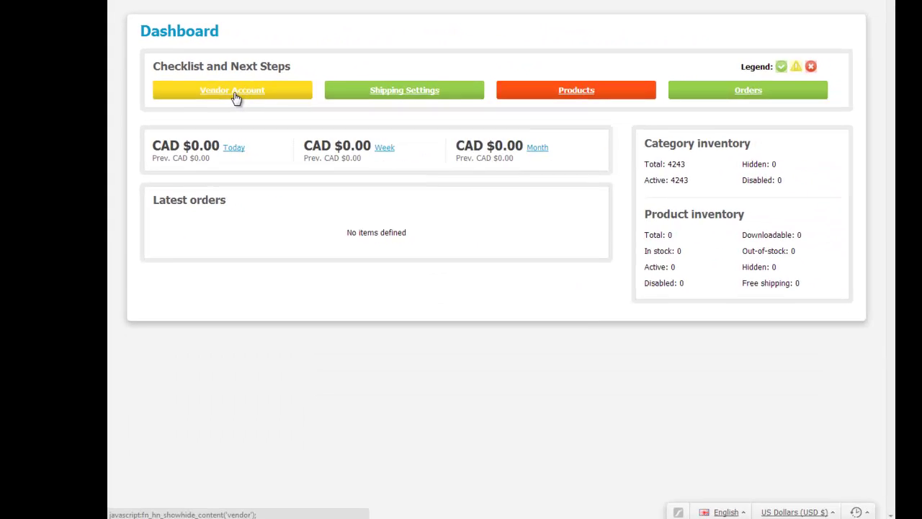
Expand the Vendor Account checklist item and open the Editing vendor: Author2 page
{"action": "left_click", "coordinate": [335, 170]}
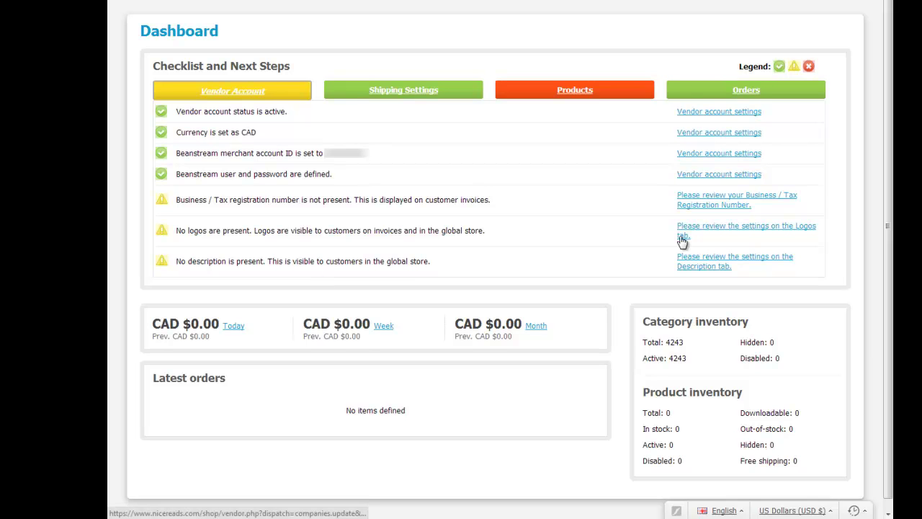
{"action": "left_click", "coordinate": [708, 176]}
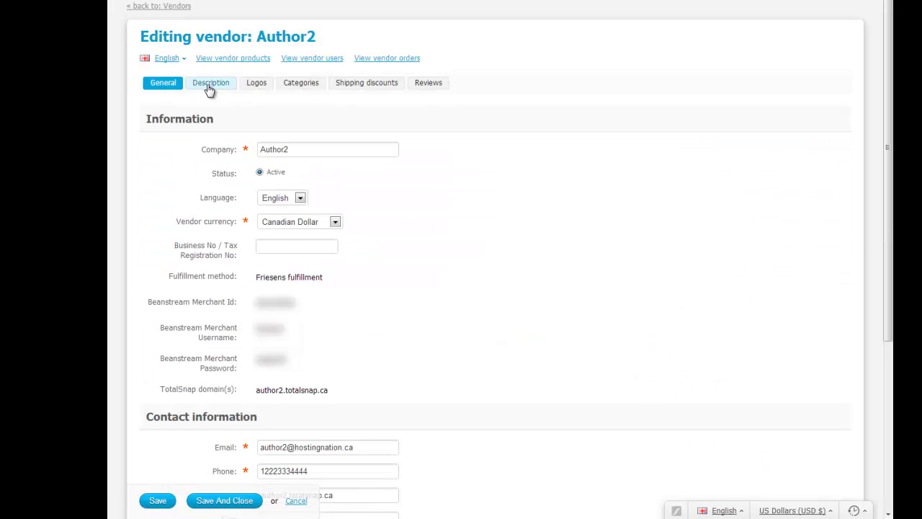
Add description 'This is a test description' and attach TotalSnapBooksLogo.png as customer-area and invoice logo
{"action": "left_click", "coordinate": [209, 84]}
{"action": "type", "text": "This is a test description"}
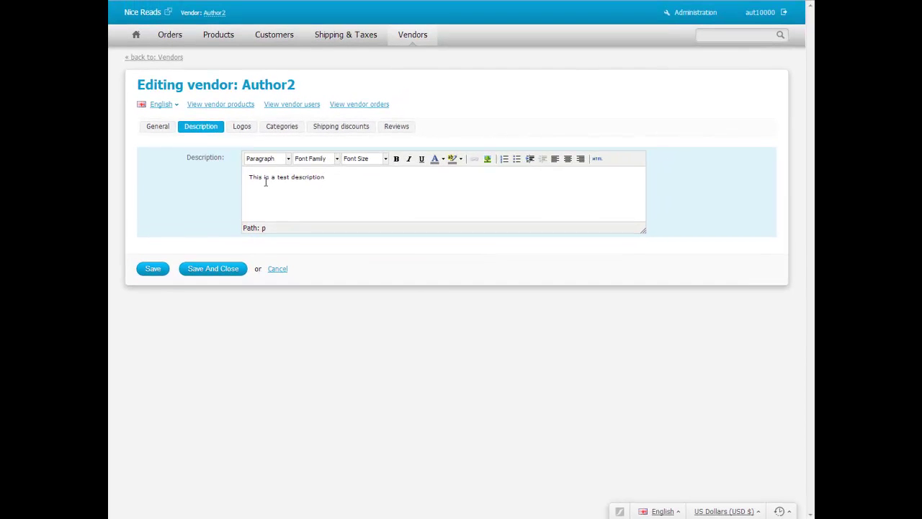
{"action": "left_click", "coordinate": [242, 126]}
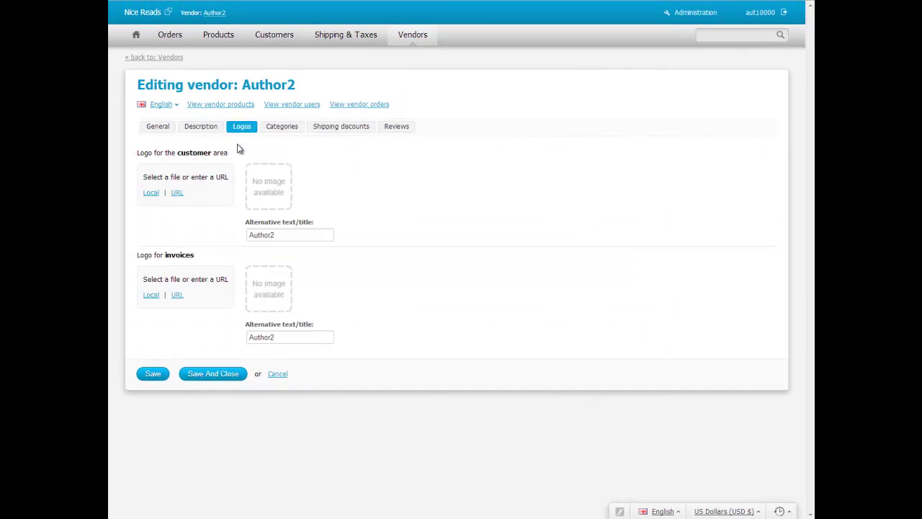
{"action": "left_click", "coordinate": [150, 193]}
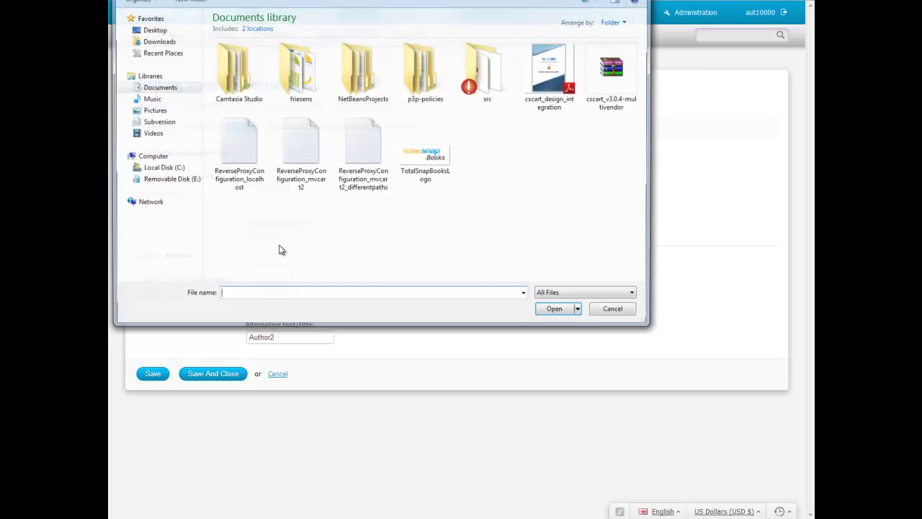
{"action": "left_click", "coordinate": [423, 164]}
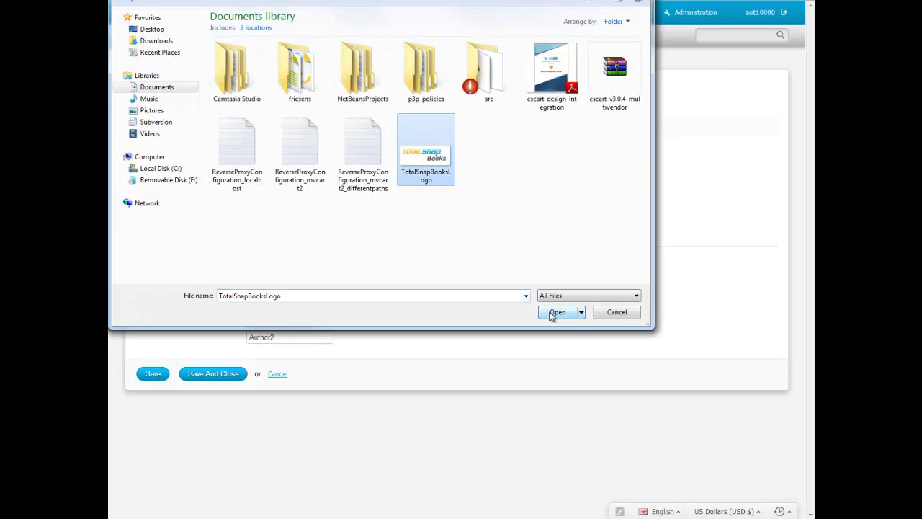
{"action": "left_click", "coordinate": [556, 312]}
{"action": "left_click", "coordinate": [151, 295]}
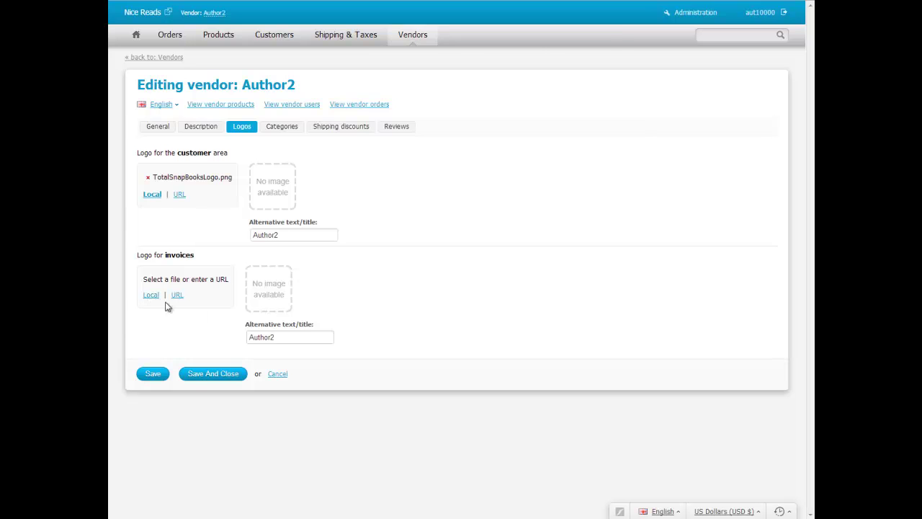
{"action": "left_click", "coordinate": [436, 174]}
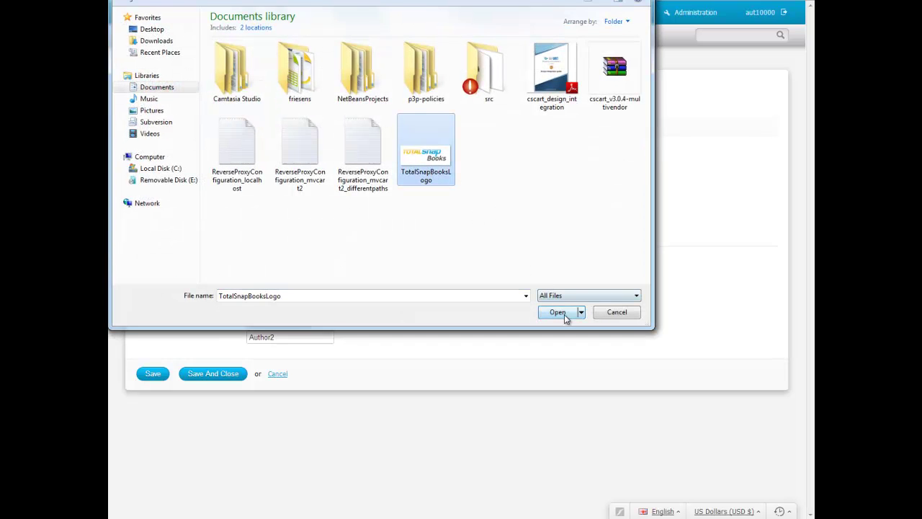
{"action": "left_click", "coordinate": [565, 315]}
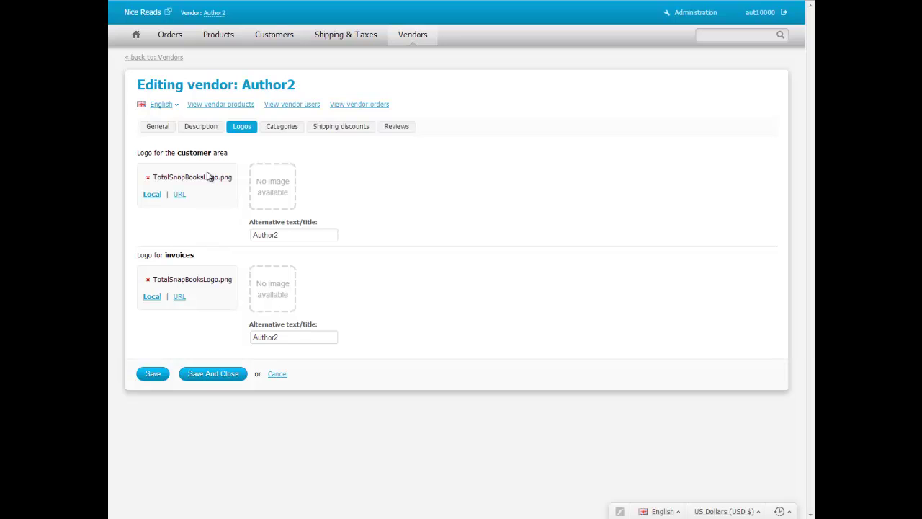
{"action": "left_click", "coordinate": [160, 127]}
Set the Business No / Tax Registration to 121 and save and close the vendor details
{"action": "left_click", "coordinate": [265, 273]}
{"action": "type", "text": "1"}
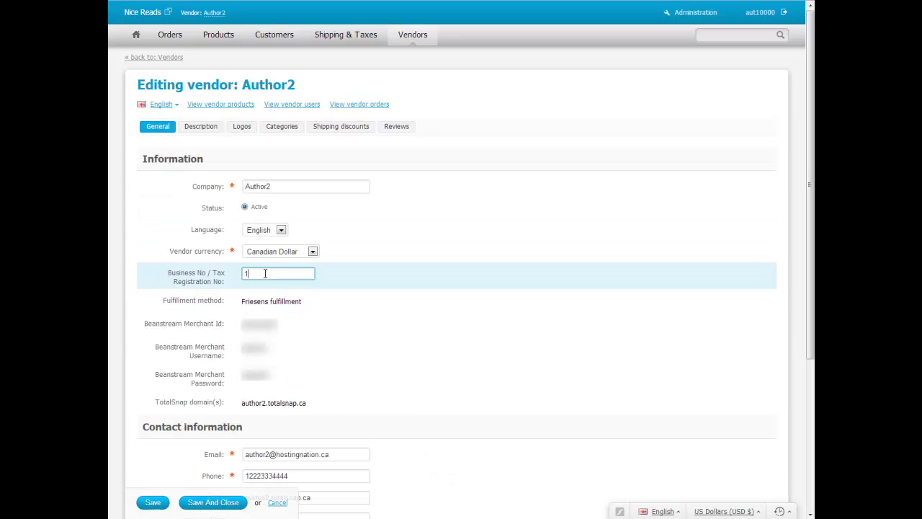
{"action": "type", "text": "2121212"}
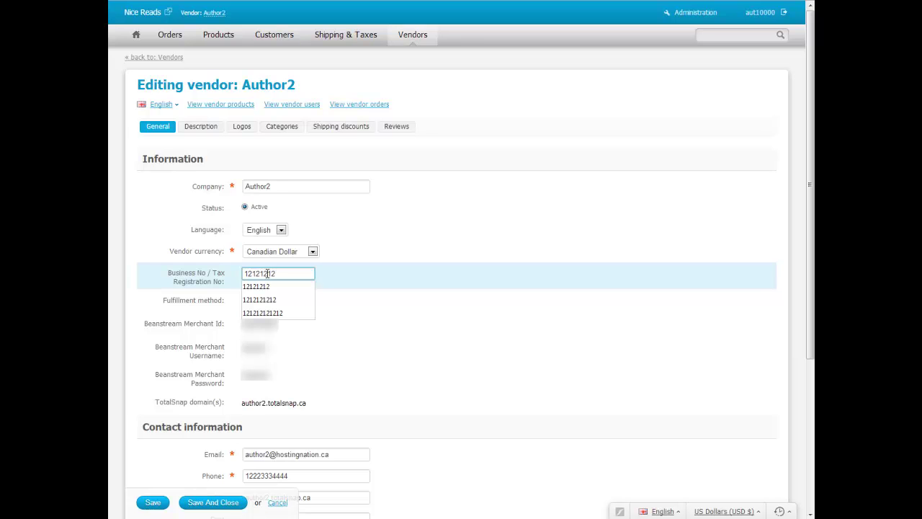
{"action": "left_click", "coordinate": [337, 308]}
{"action": "left_click", "coordinate": [224, 504]}
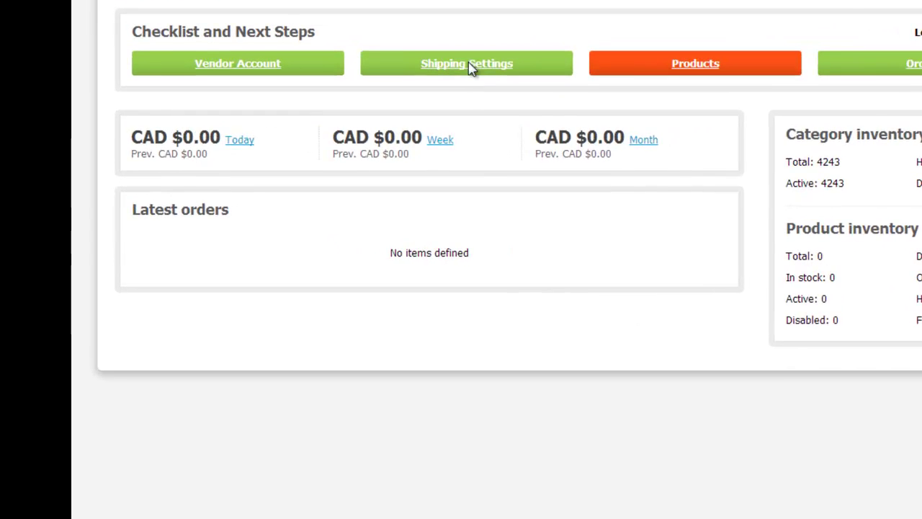
Expand Shipping Settings on the dashboard checklist to show the UPS shipping methods
{"action": "left_click", "coordinate": [375, 135]}
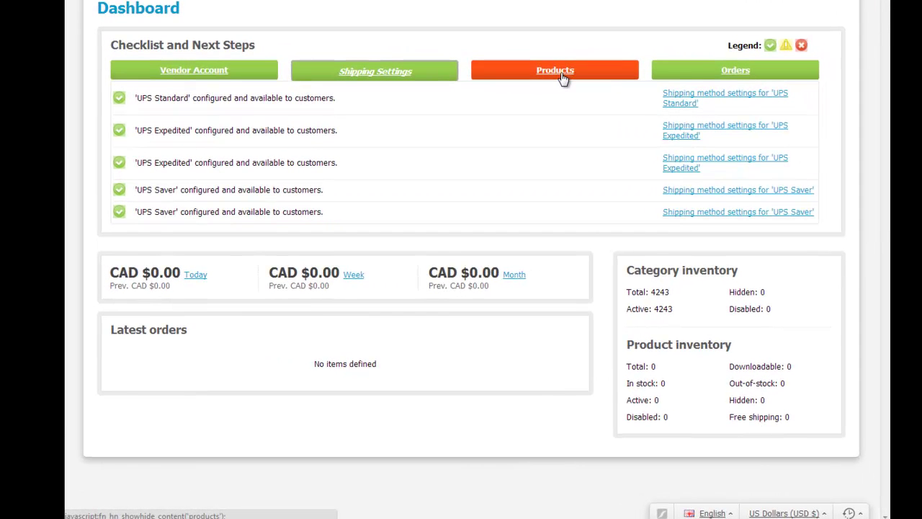
Search Google Books by Author for 'shakespeare' with cached results disabled
{"action": "left_click", "coordinate": [561, 74]}
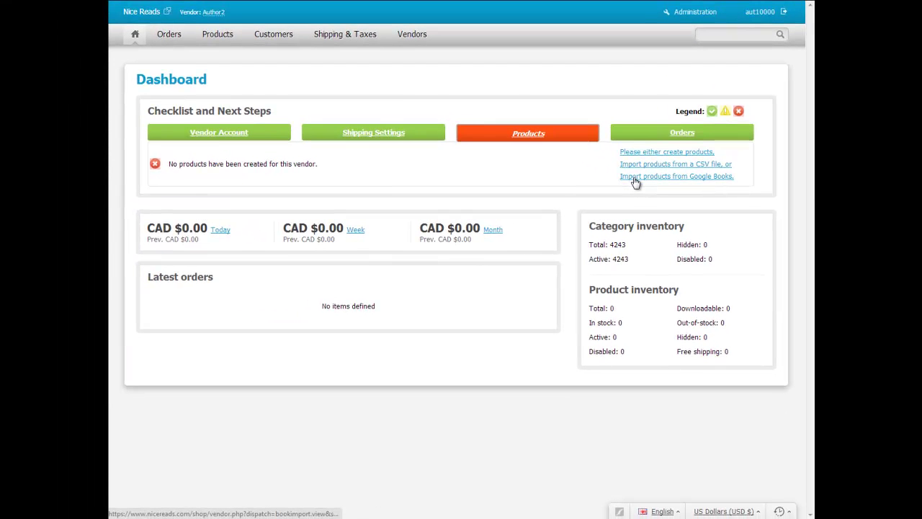
{"action": "left_click", "coordinate": [634, 179]}
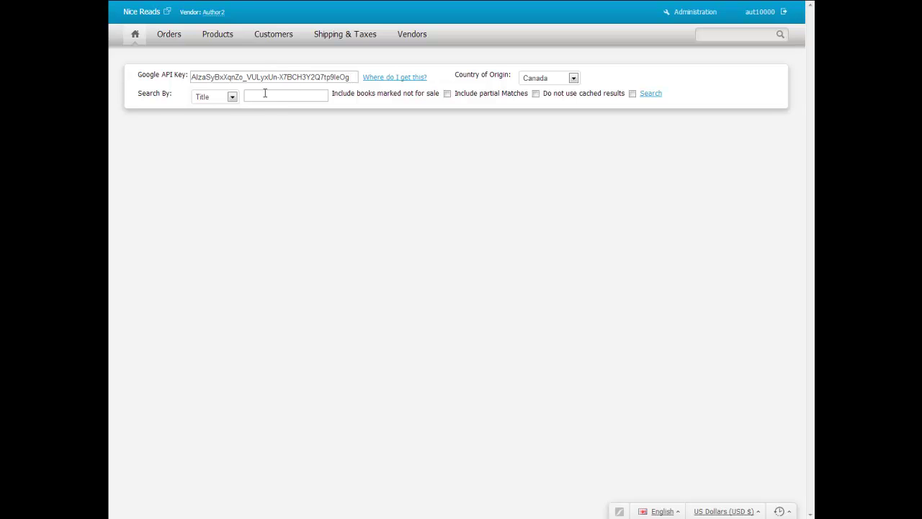
{"action": "left_click", "coordinate": [232, 96]}
{"action": "left_click", "coordinate": [216, 116]}
{"action": "left_click", "coordinate": [232, 97]}
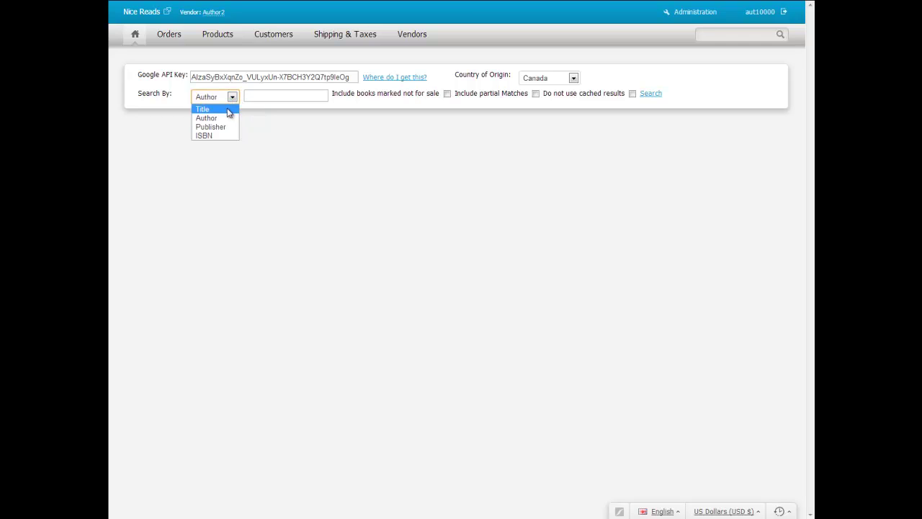
{"action": "left_click", "coordinate": [254, 96]}
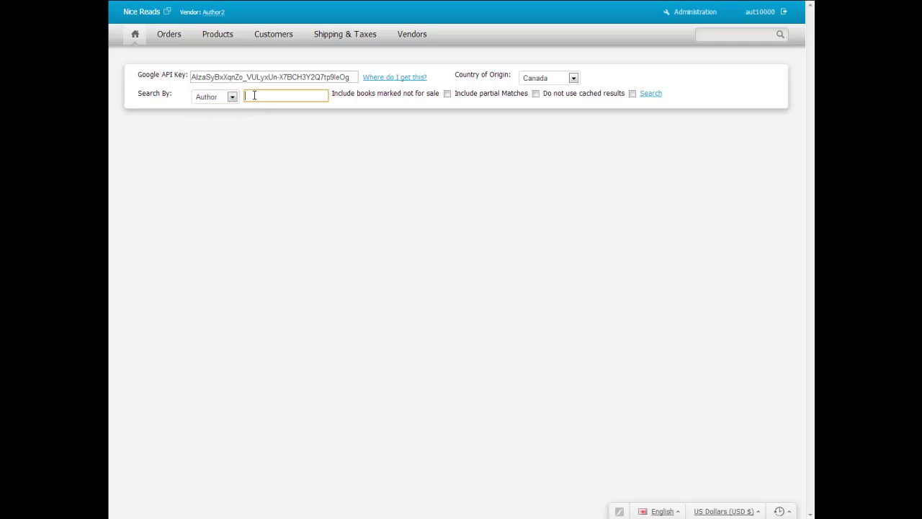
{"action": "type", "text": "shakespeare"}
{"action": "left_click", "coordinate": [535, 94]}
{"action": "left_click", "coordinate": [645, 95]}
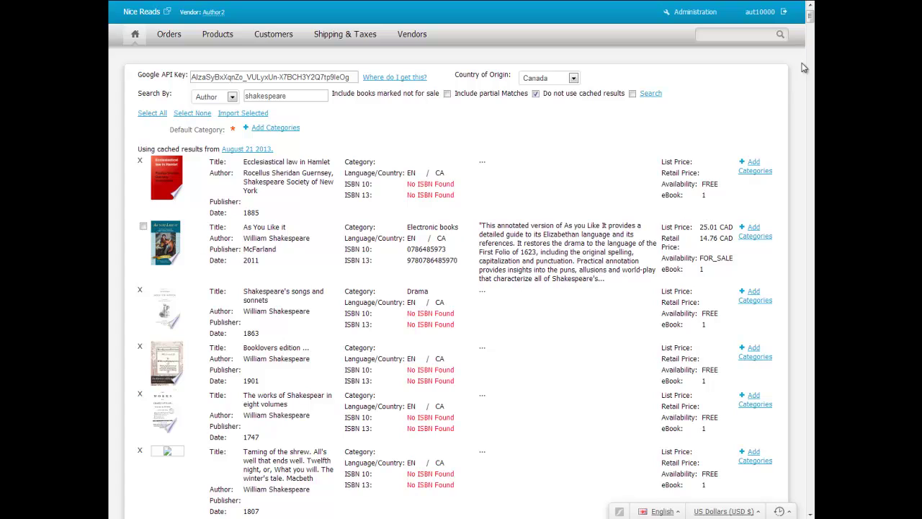
{"action": "mouse_move", "coordinate": [811, 21]}
{"action": "left_mouse_down"}
{"action": "mouse_move", "coordinate": [810, 34]}
{"action": "mouse_move", "coordinate": [810, 12]}
{"action": "left_mouse_up"}
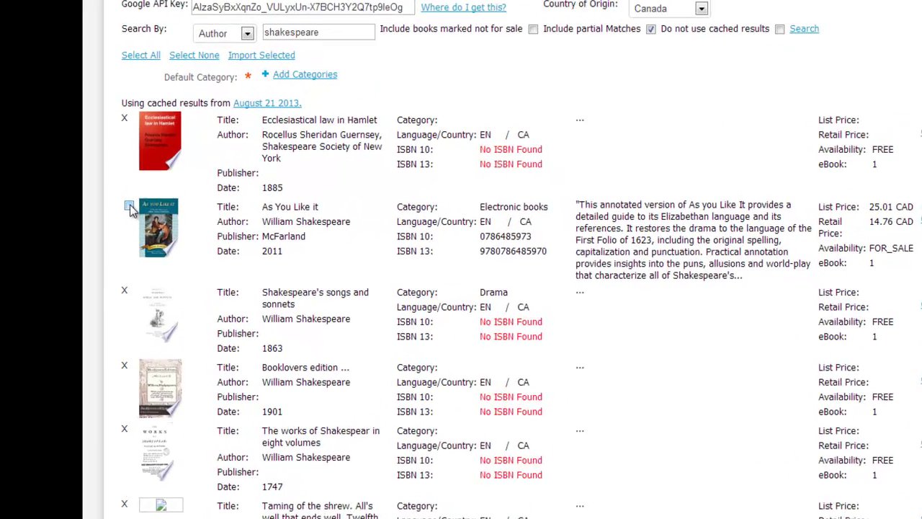
Tick As You Like It for import and apply History as the default import category
{"action": "left_click", "coordinate": [130, 207]}
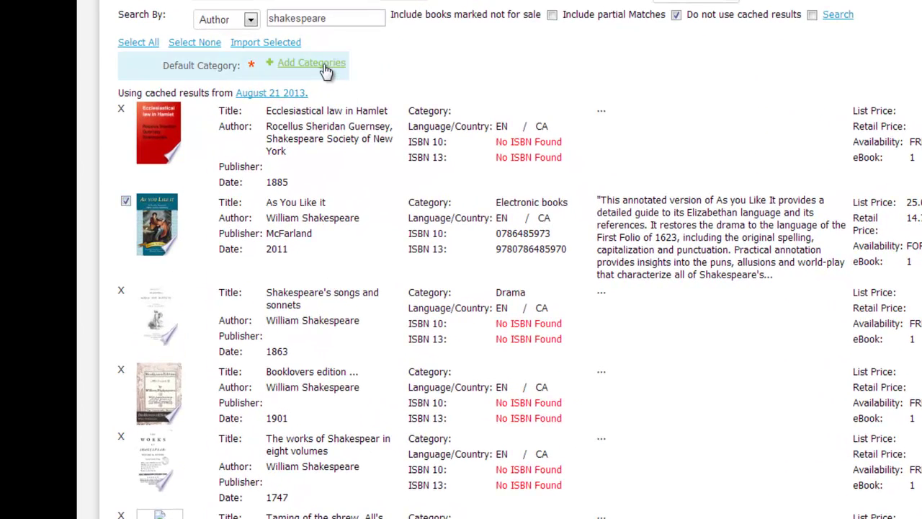
{"action": "left_click", "coordinate": [324, 65]}
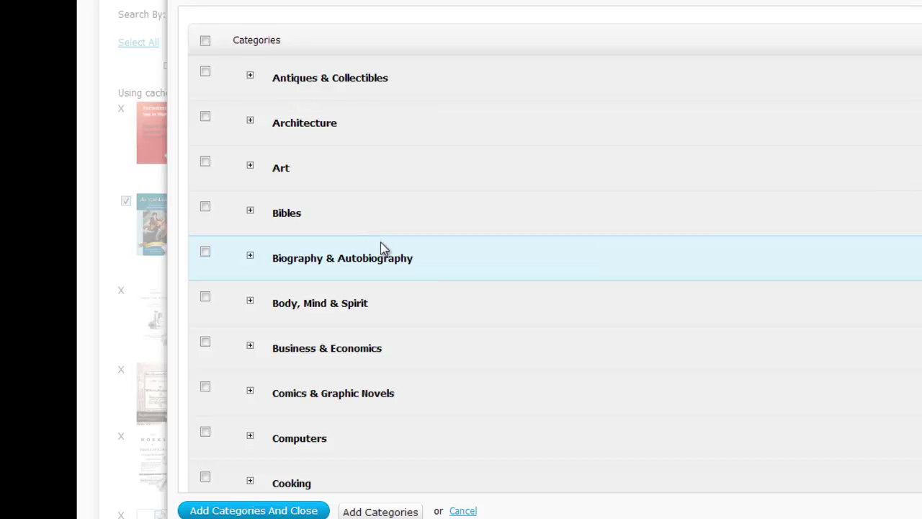
{"action": "scroll", "coordinate": [459, 299], "scroll_direction": "down", "scroll_amount": 4}
{"action": "scroll", "coordinate": [457, 299], "scroll_direction": "down", "scroll_amount": 5}
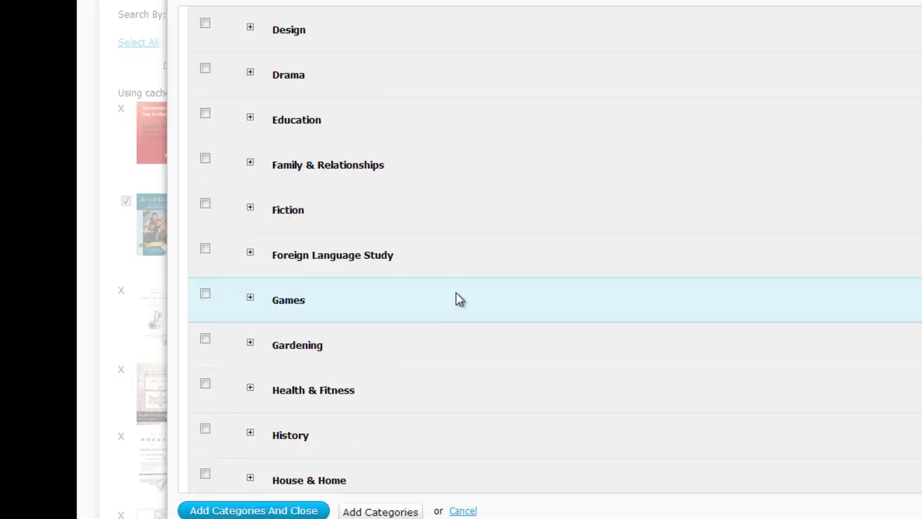
{"action": "left_click", "coordinate": [206, 275]}
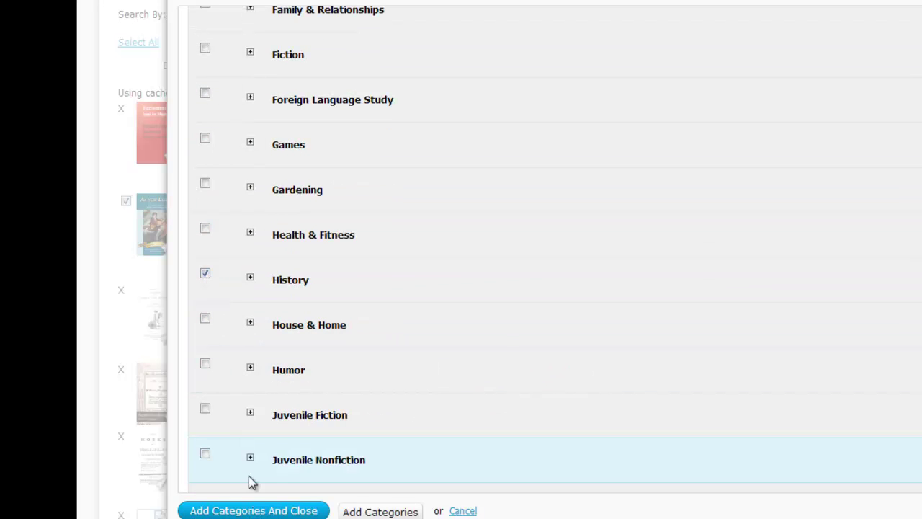
{"action": "left_click", "coordinate": [315, 509]}
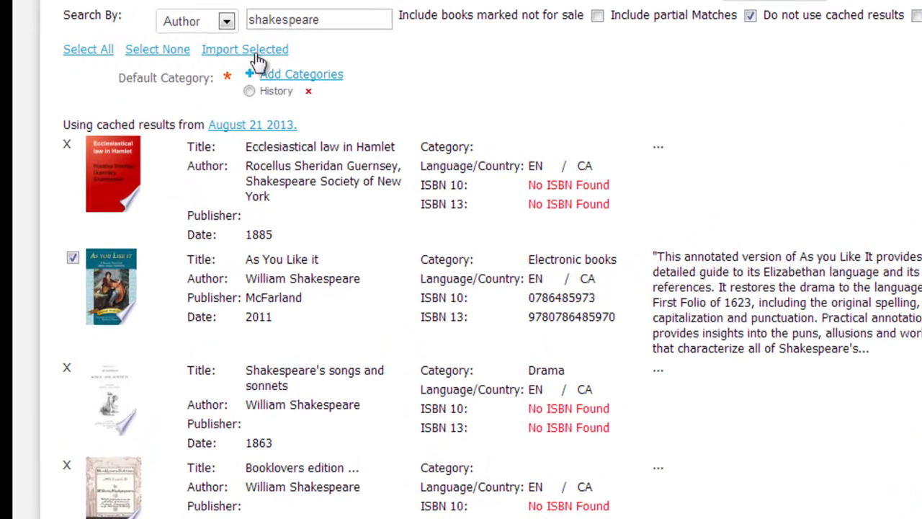
Import the selected book with home-currency prices until Book Import Complete reports 1 new object
{"action": "left_click", "coordinate": [255, 57]}
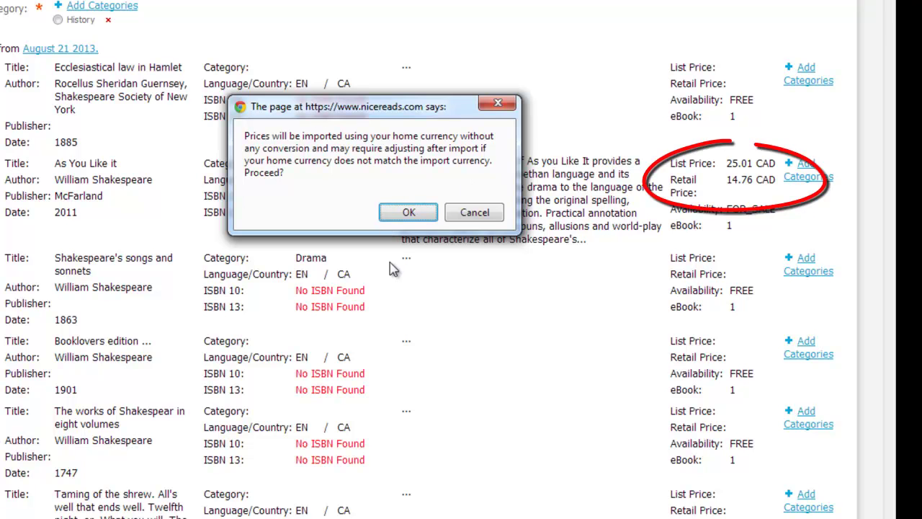
{"action": "left_click", "coordinate": [406, 213]}
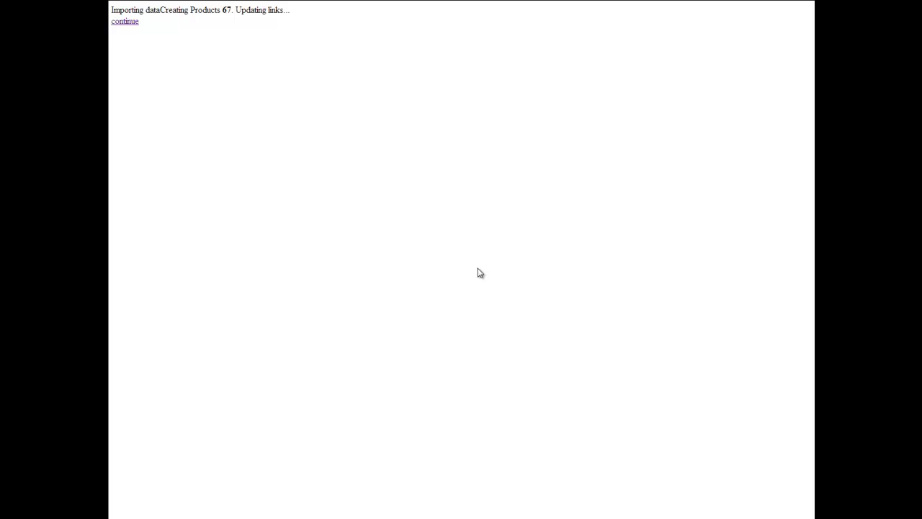
{"action": "left_click", "coordinate": [129, 21]}
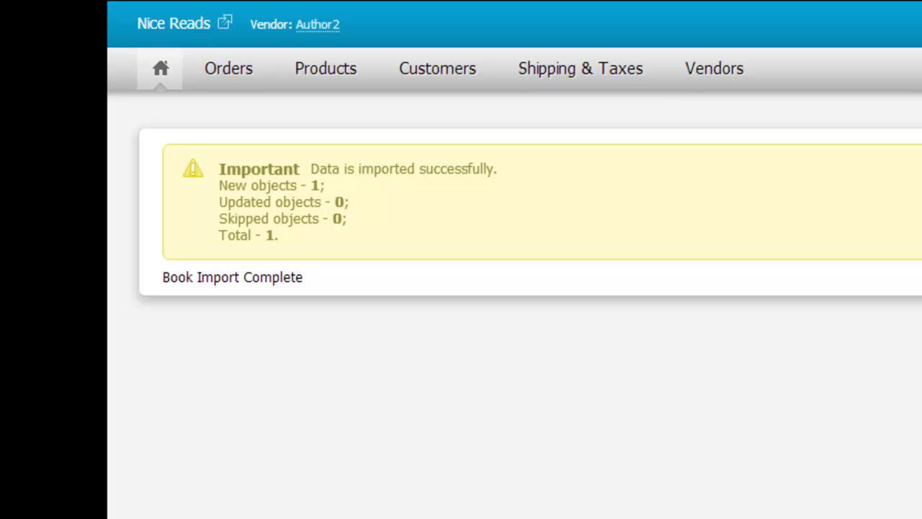
Open As You Like it for editing from the Products list
{"action": "mouse_move", "coordinate": [333, 78]}
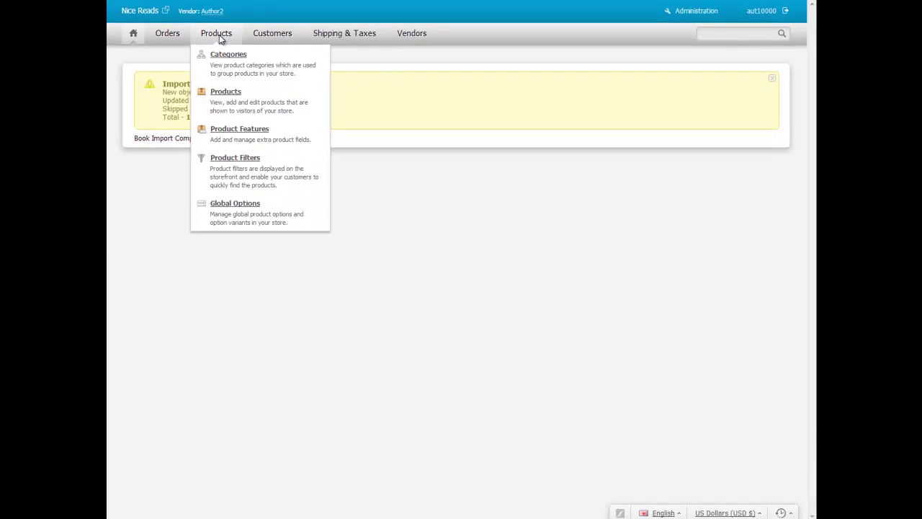
{"action": "left_click", "coordinate": [235, 93]}
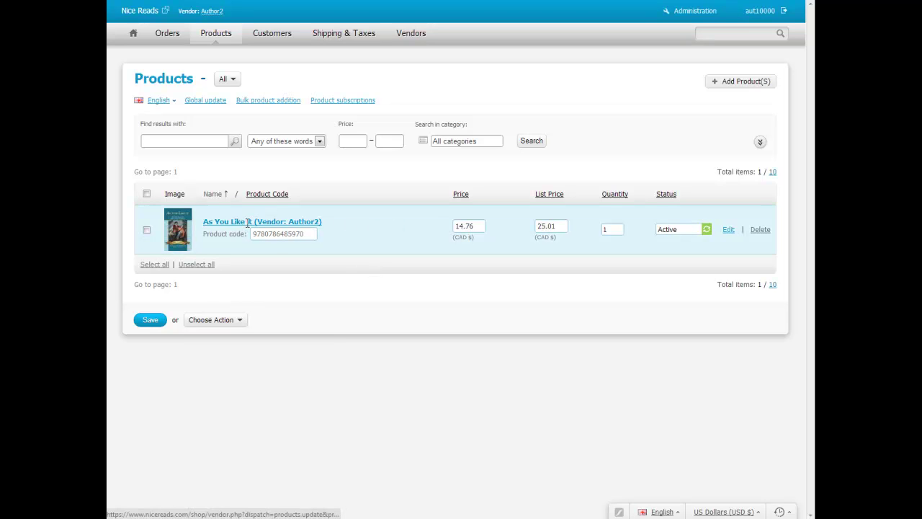
{"action": "left_click", "coordinate": [238, 224]}
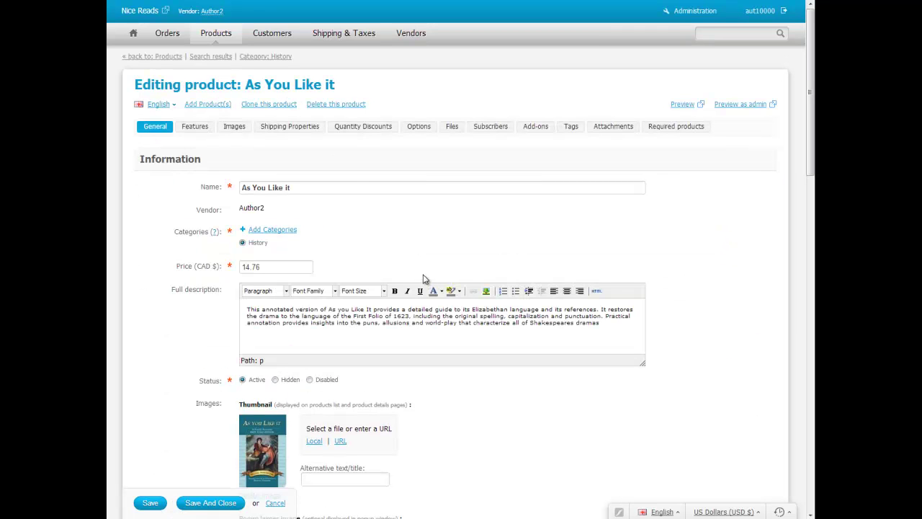
Back on the dashboard, open the book's weight-setting warning from the Products checklist
{"action": "left_click", "coordinate": [133, 36]}
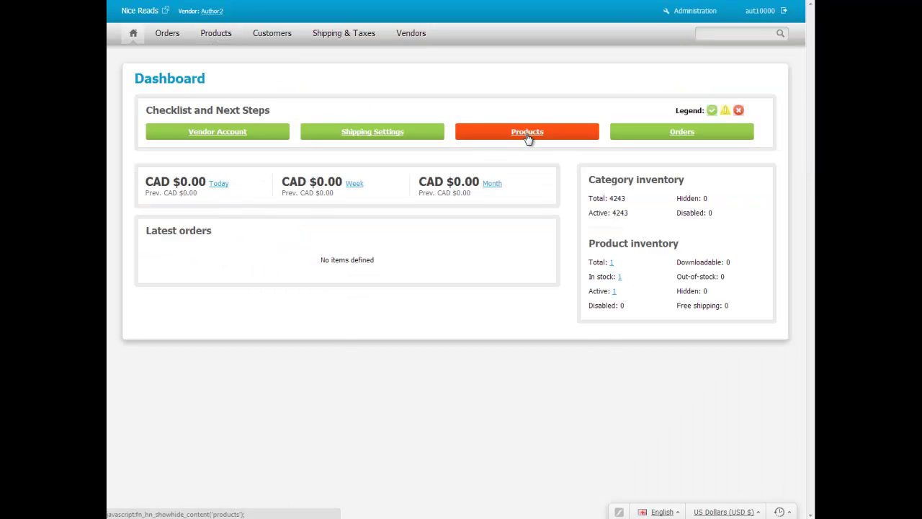
{"action": "left_click", "coordinate": [530, 137]}
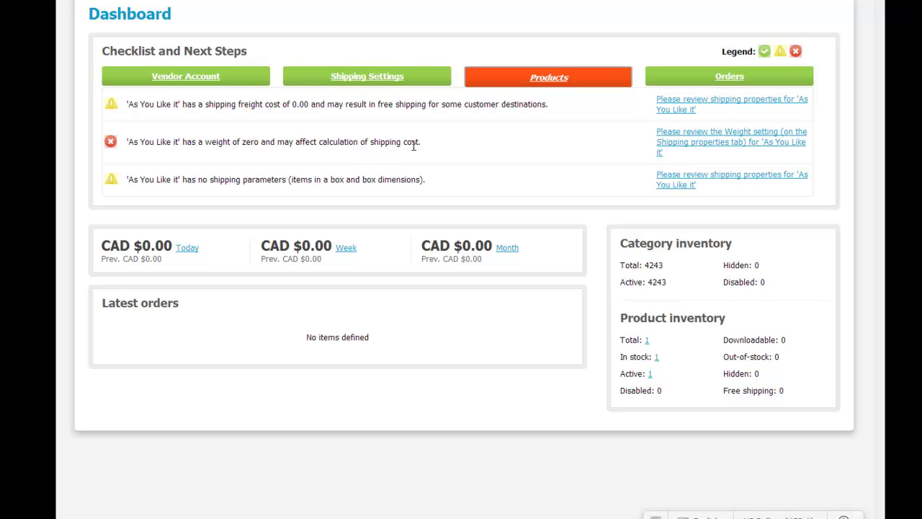
{"action": "left_click", "coordinate": [679, 148]}
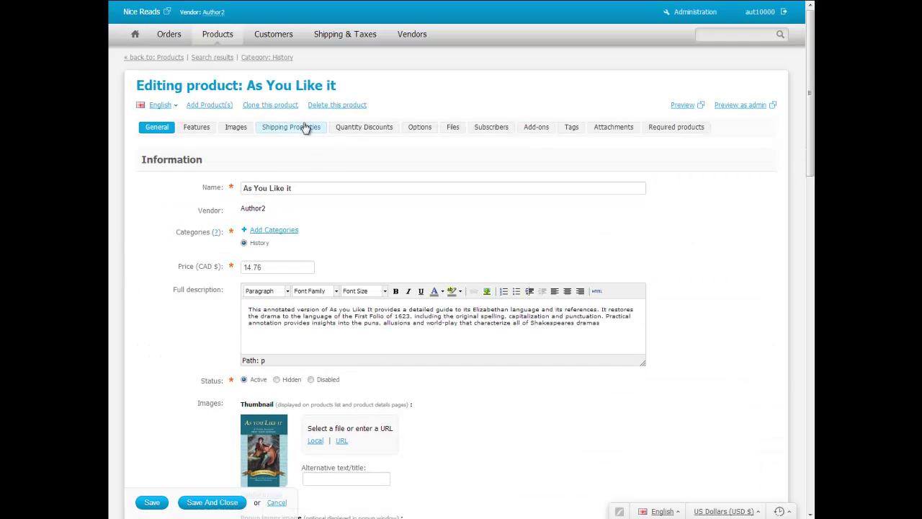
Set the book's shipping weight to 5 in Shipping Properties
{"action": "left_click", "coordinate": [301, 133]}
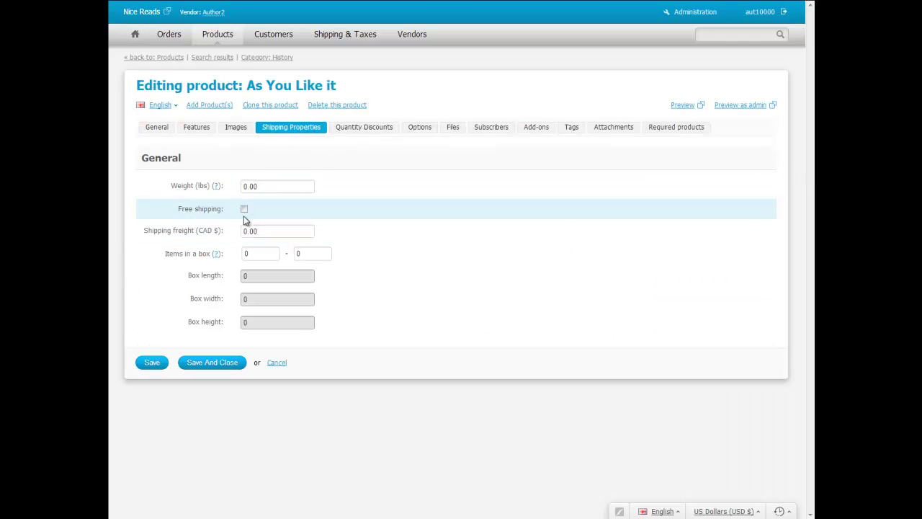
{"action": "left_click", "coordinate": [255, 186]}
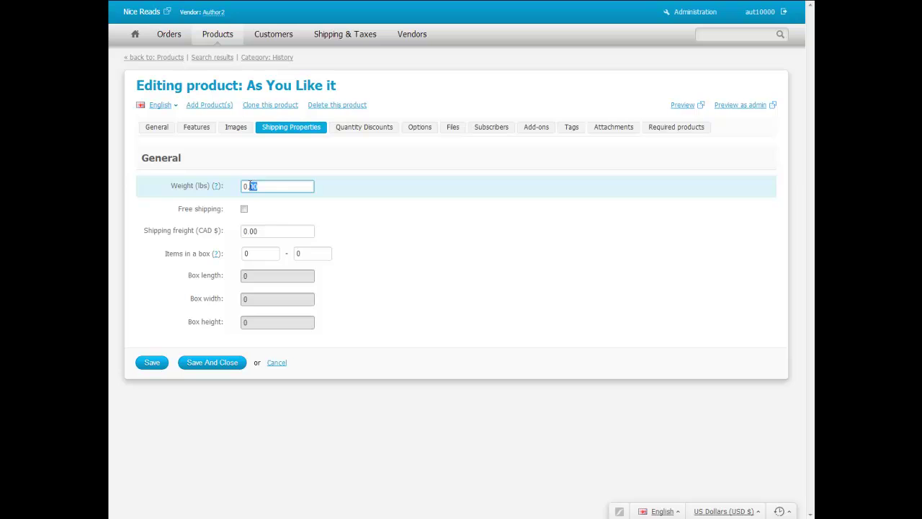
{"action": "type", "text": "5"}
Set In stock to 100, save and close the product, and return to the dashboard
{"action": "left_click", "coordinate": [157, 127]}
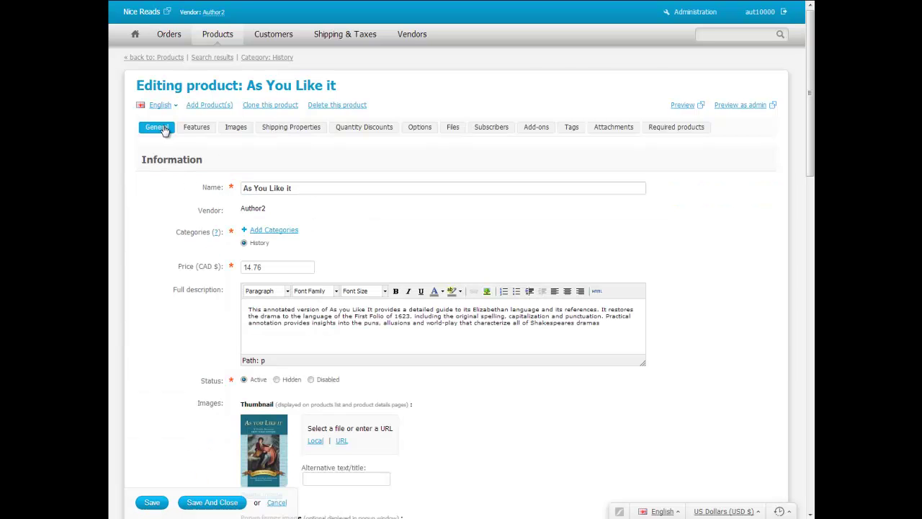
{"action": "scroll", "coordinate": [385, 346], "scroll_direction": "down", "scroll_amount": 5}
{"action": "scroll", "coordinate": [382, 350], "scroll_direction": "down", "scroll_amount": 2}
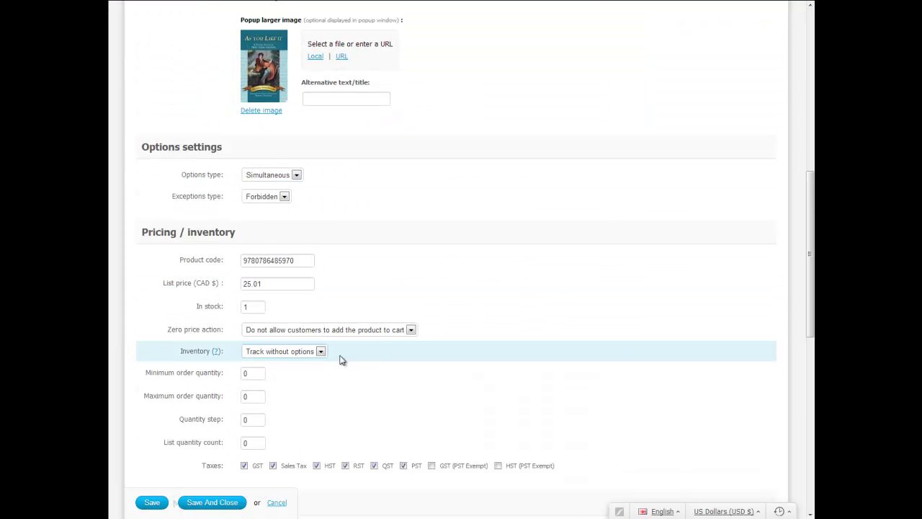
{"action": "left_click", "coordinate": [250, 306]}
{"action": "type", "text": "100"}
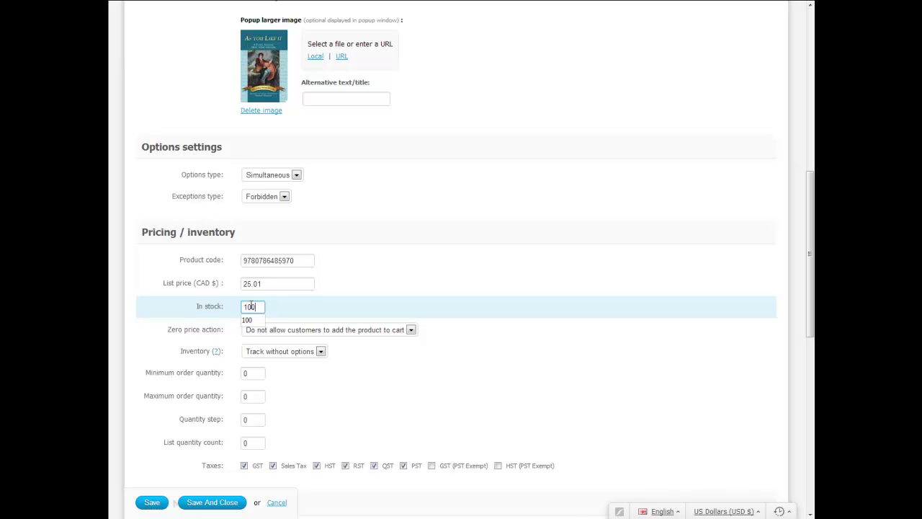
{"action": "left_click", "coordinate": [207, 502]}
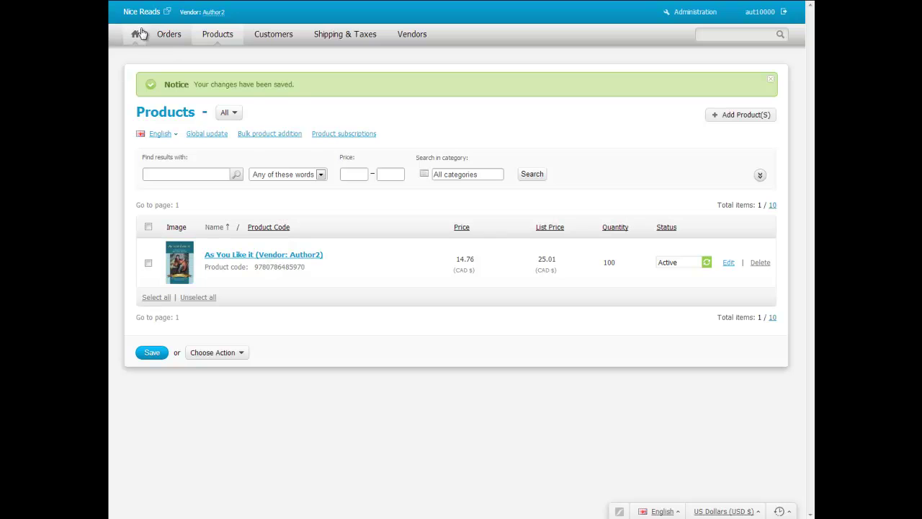
{"action": "left_click", "coordinate": [135, 34]}
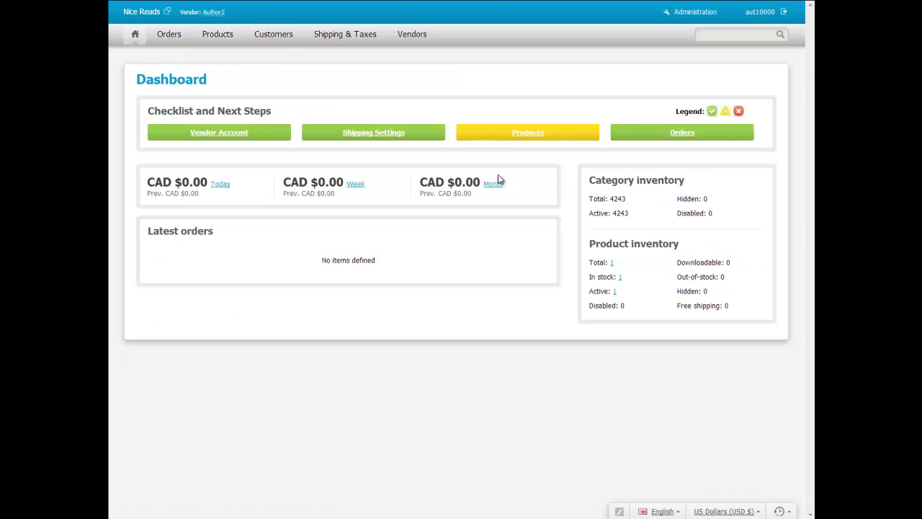
Confirm the zero-weight warning is gone, then enter author2.totalsnap.ca in a new tab
{"action": "left_click", "coordinate": [527, 134]}
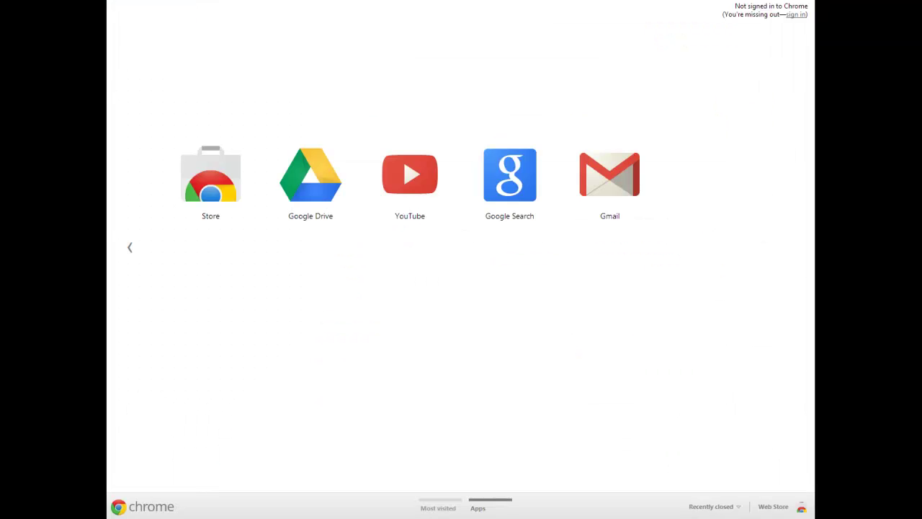
{"action": "type", "text": "author2."}
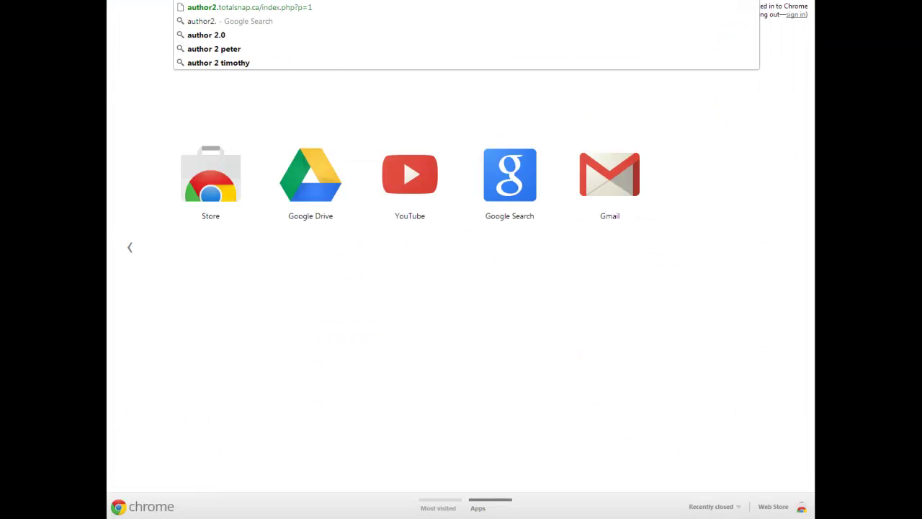
{"action": "type", "text": "totalsnap.ca"}
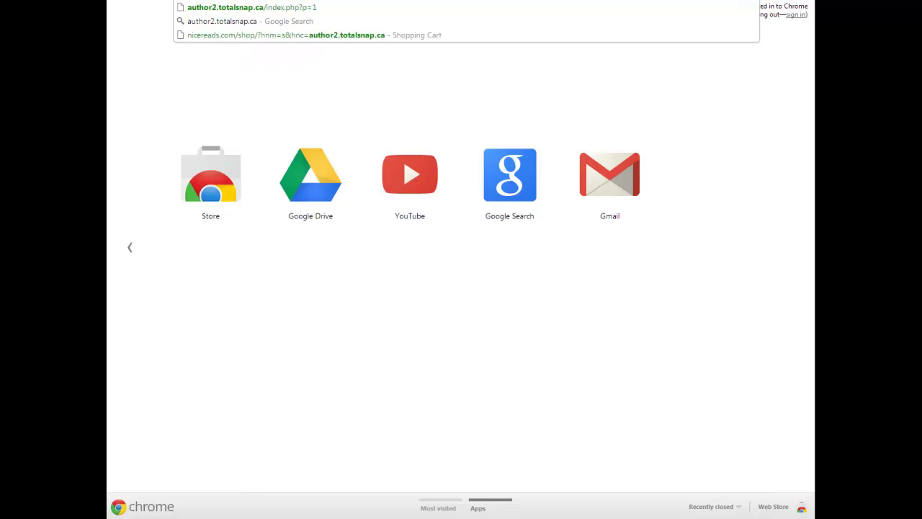
Load author2.totalsnap.ca and go to its shop to see As You Like it's quick view
{"action": "key", "text": "Return"}
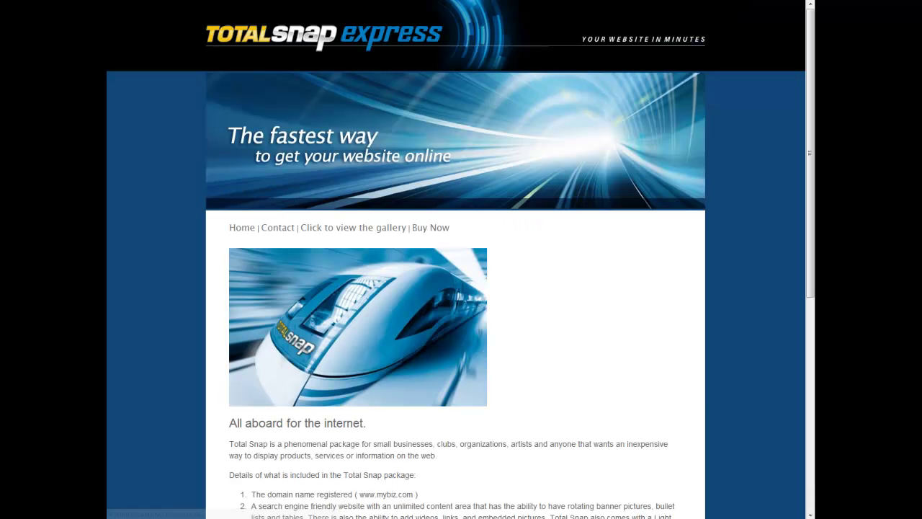
{"action": "scroll", "coordinate": [568, 288], "scroll_direction": "down", "scroll_amount": 2}
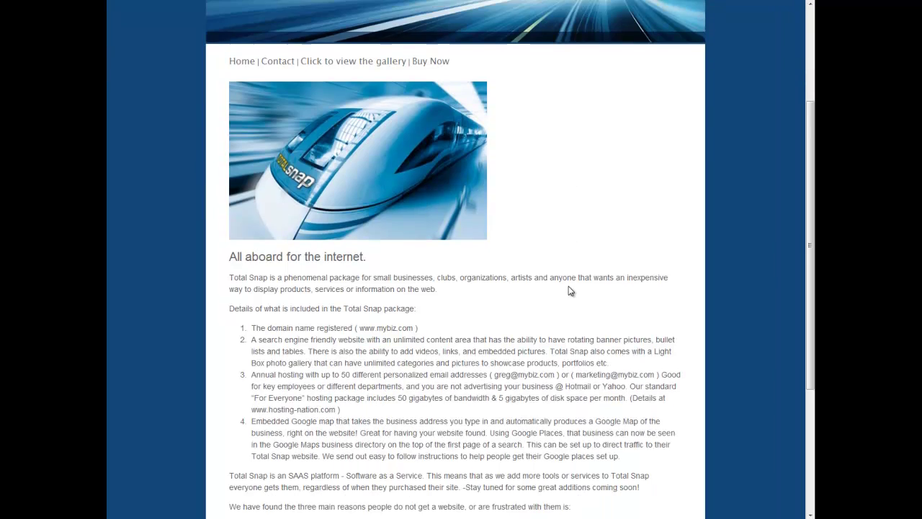
{"action": "scroll", "coordinate": [569, 291], "scroll_direction": "up", "scroll_amount": 2}
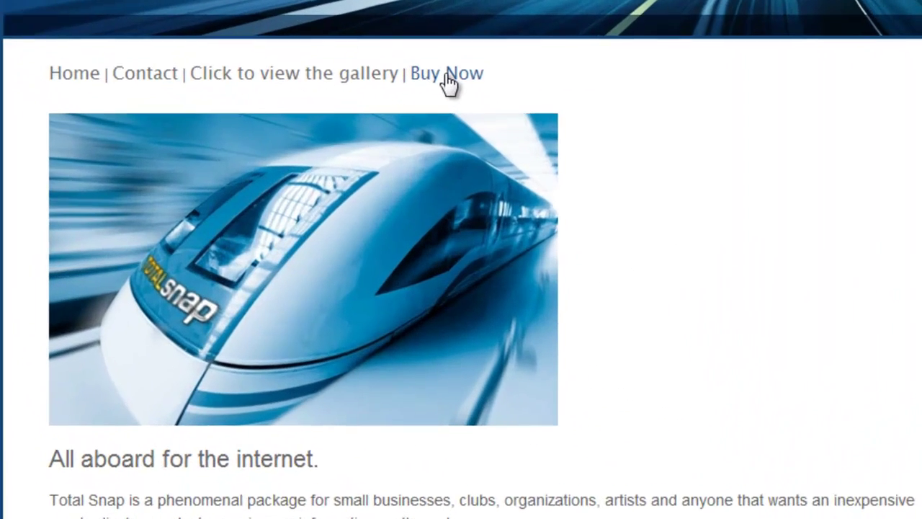
{"action": "left_click", "coordinate": [448, 72]}
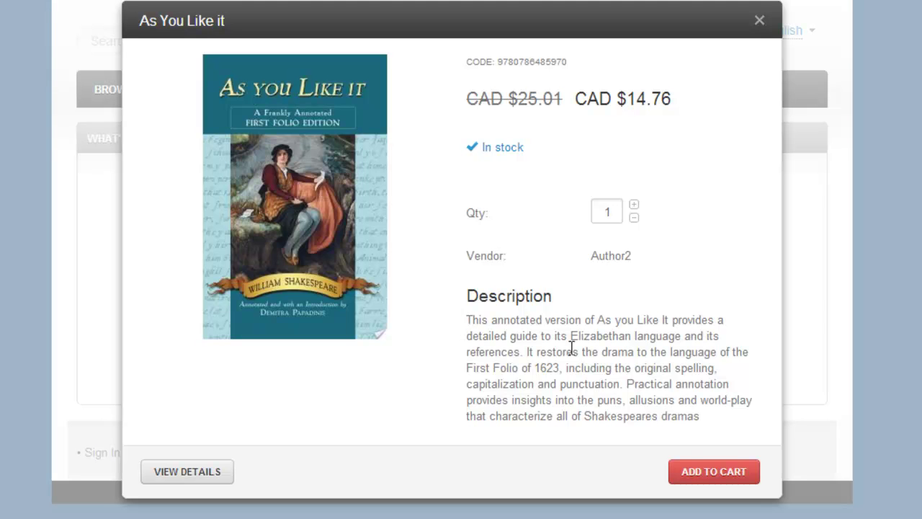
Open As You Like it's full product page and show its publisher, author and ISBN details
{"action": "left_click", "coordinate": [189, 476]}
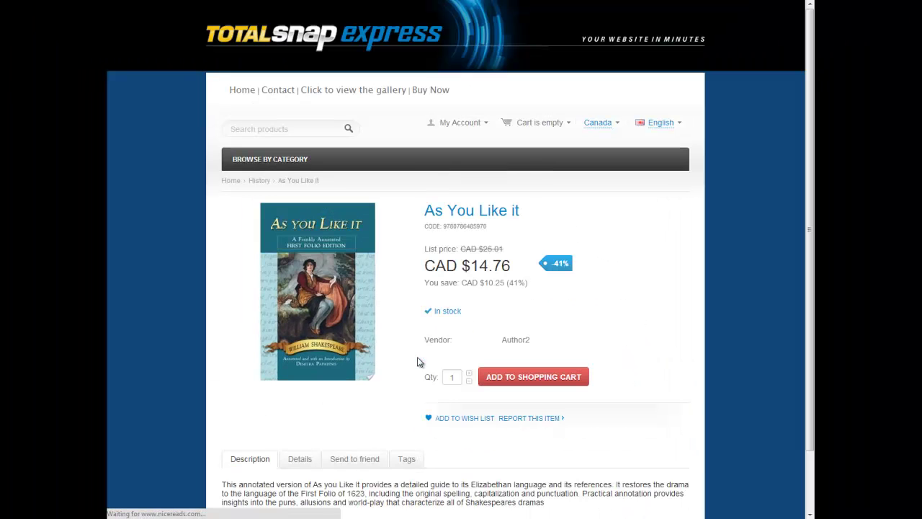
{"action": "scroll", "coordinate": [381, 393], "scroll_direction": "down", "scroll_amount": 1}
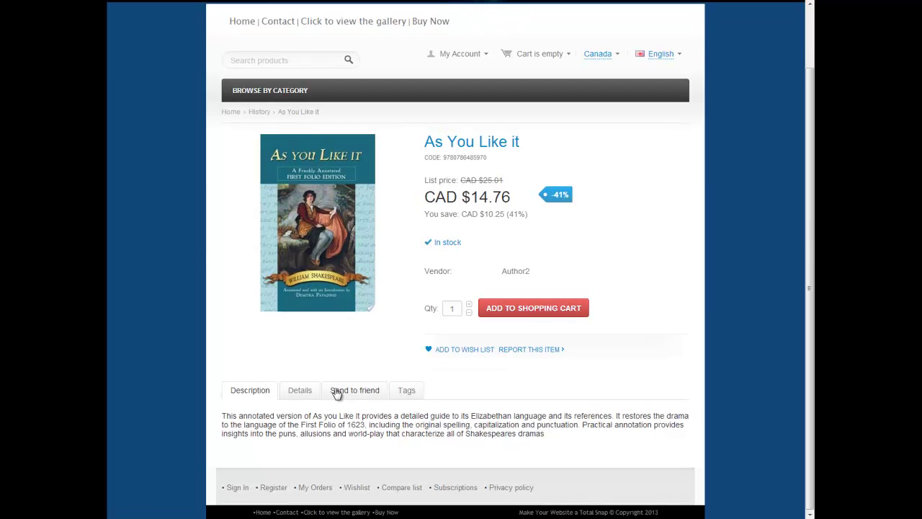
{"action": "left_click", "coordinate": [302, 397]}
{"action": "scroll", "coordinate": [442, 402], "scroll_direction": "down", "scroll_amount": 1}
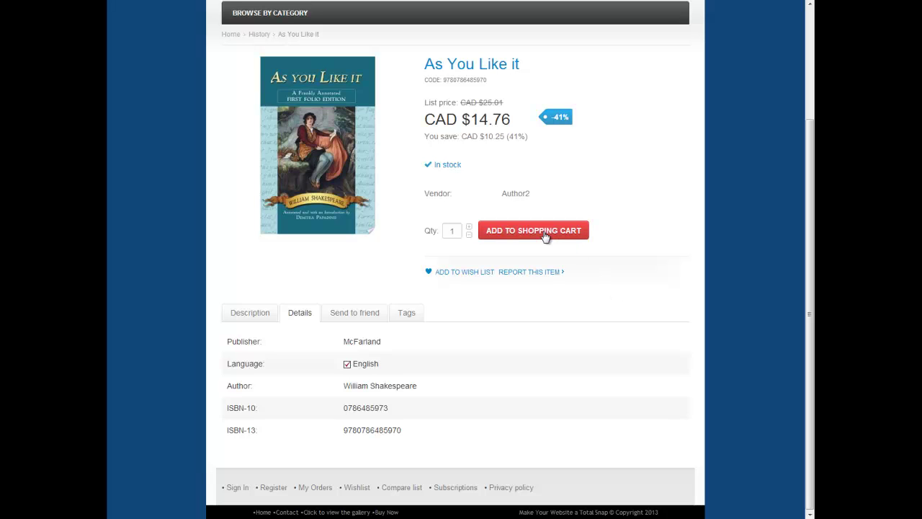
{"action": "scroll", "coordinate": [637, 244], "scroll_direction": "up", "scroll_amount": 1}
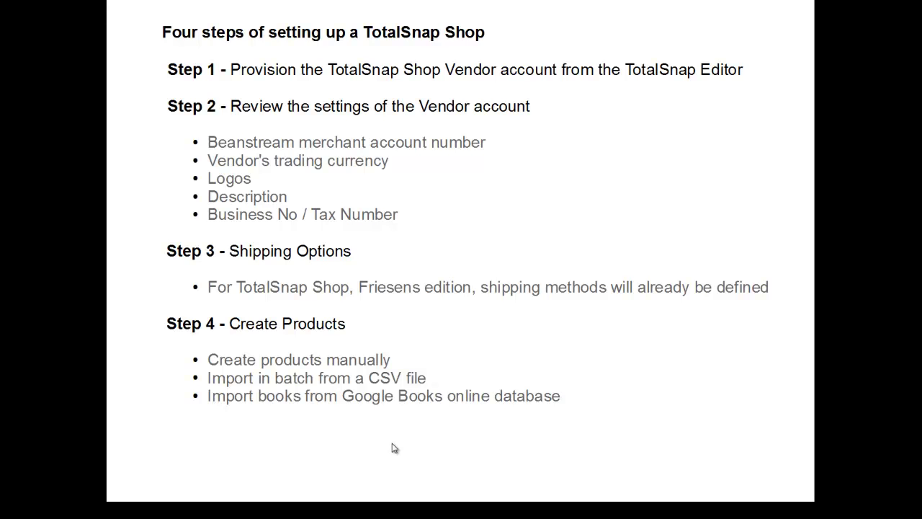
Advance the recap slide to its closing line: "Your products are available for sale."
{"action": "left_click", "coordinate": [403, 444]}
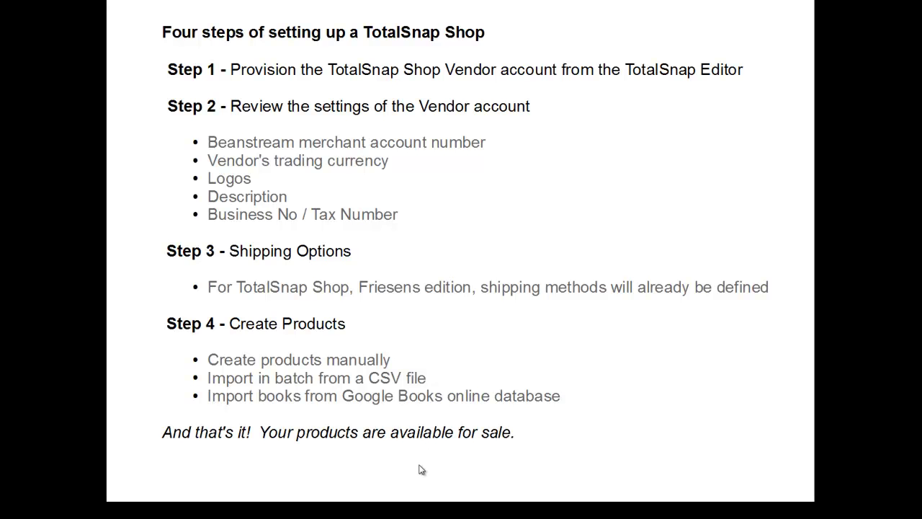